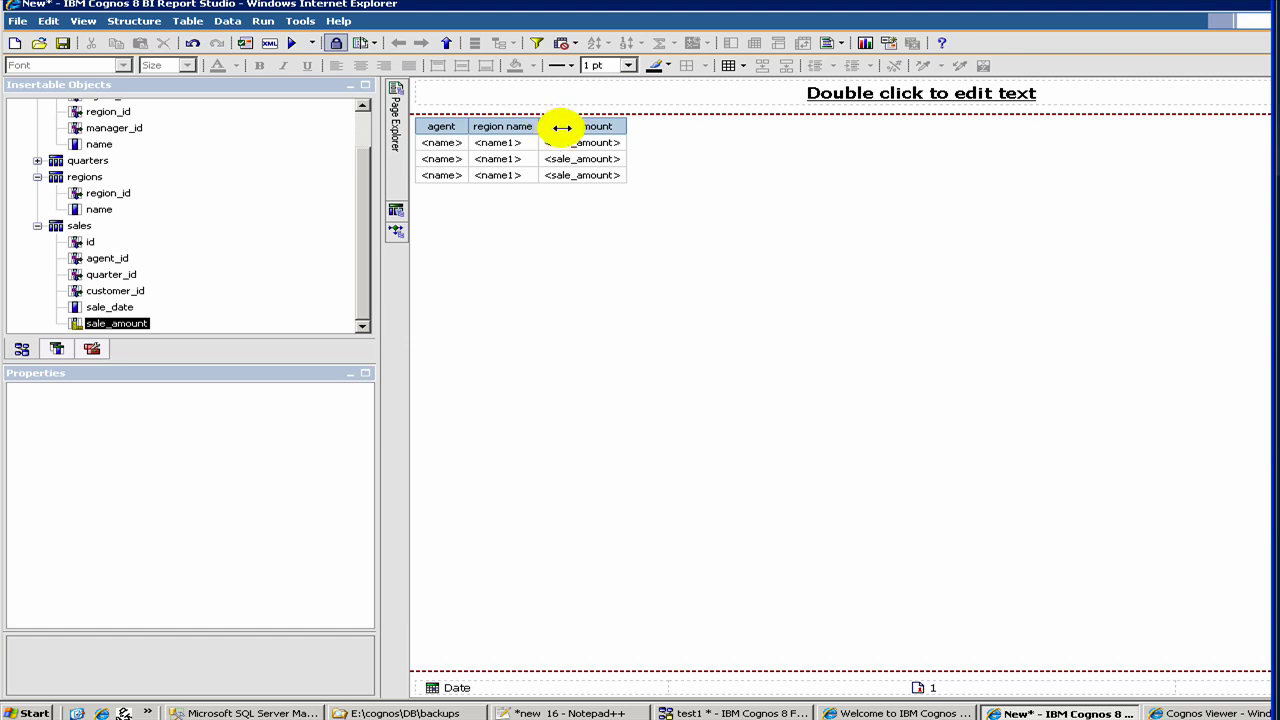
Sort the list's sale_amount column ascending, replacing an initial descending sort
left_click(578, 128)
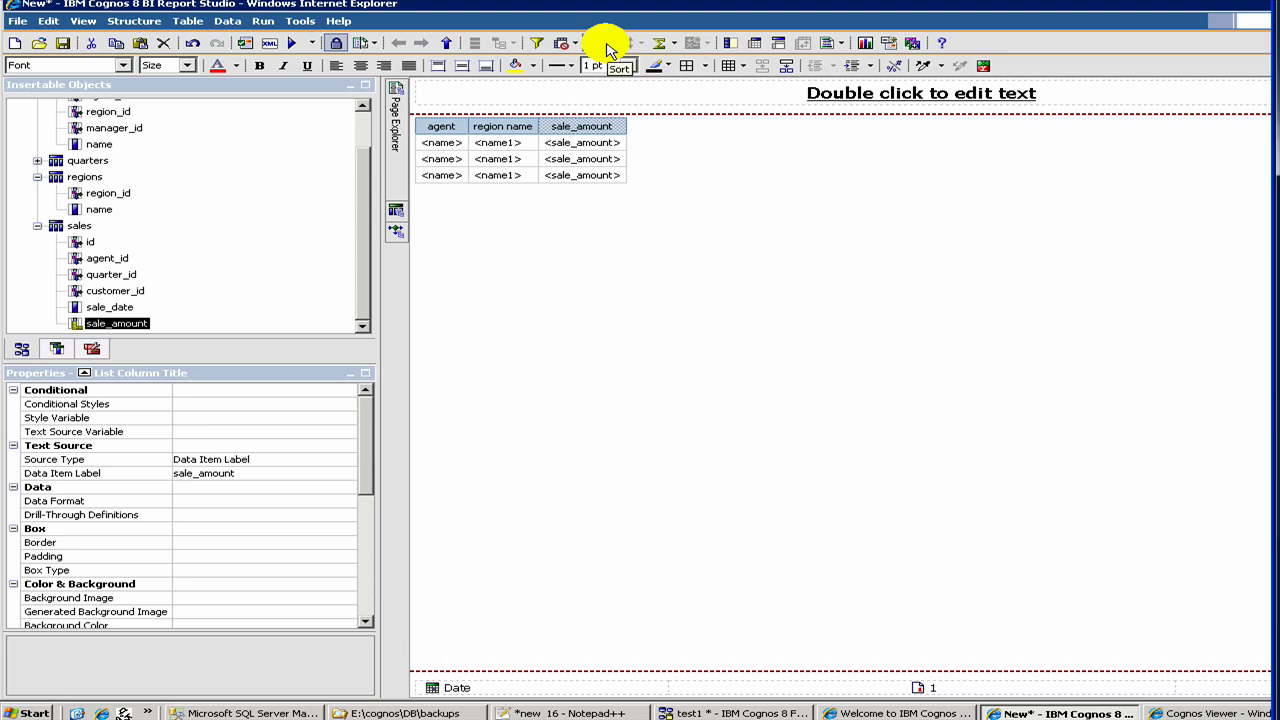
left_click(607, 43)
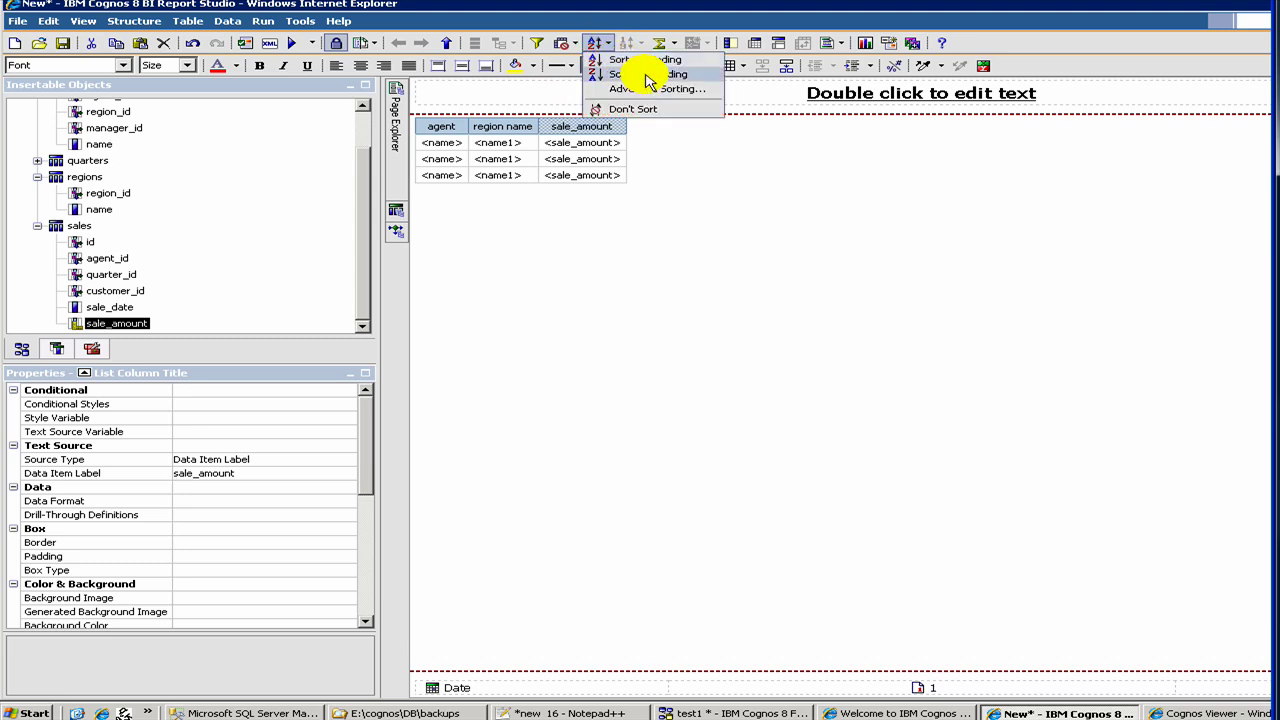
left_click(646, 75)
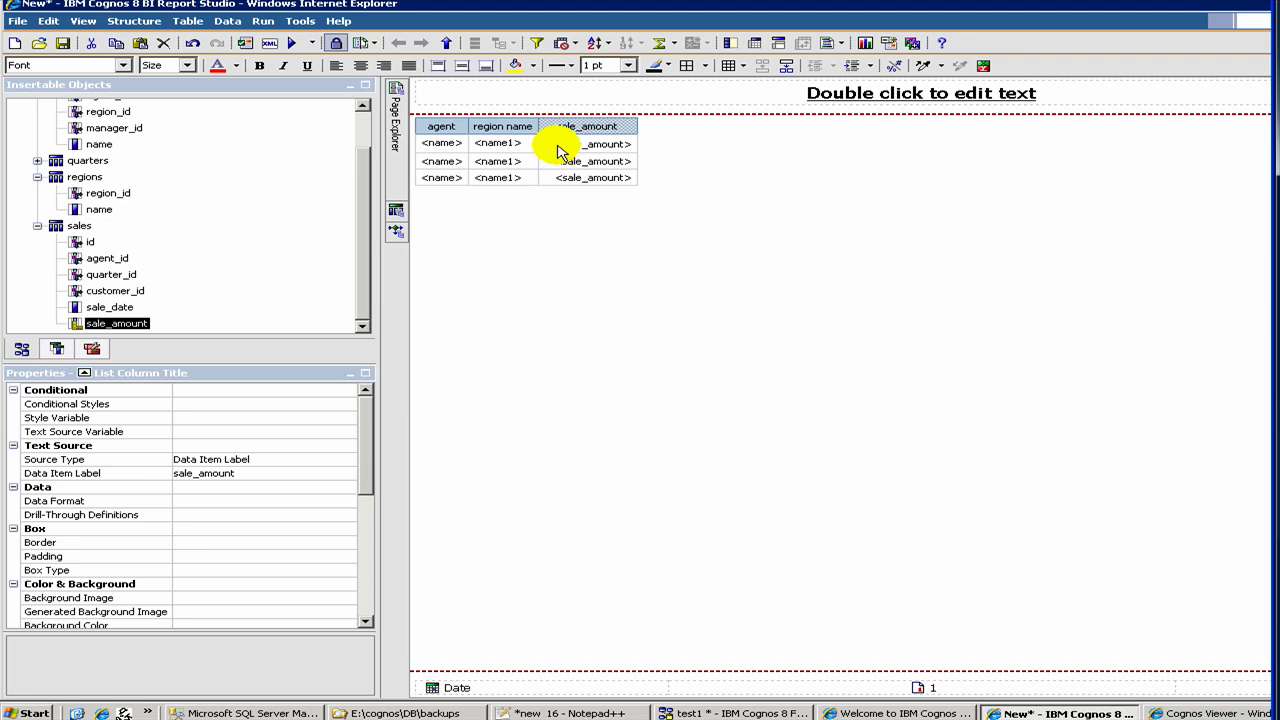
left_click(606, 45)
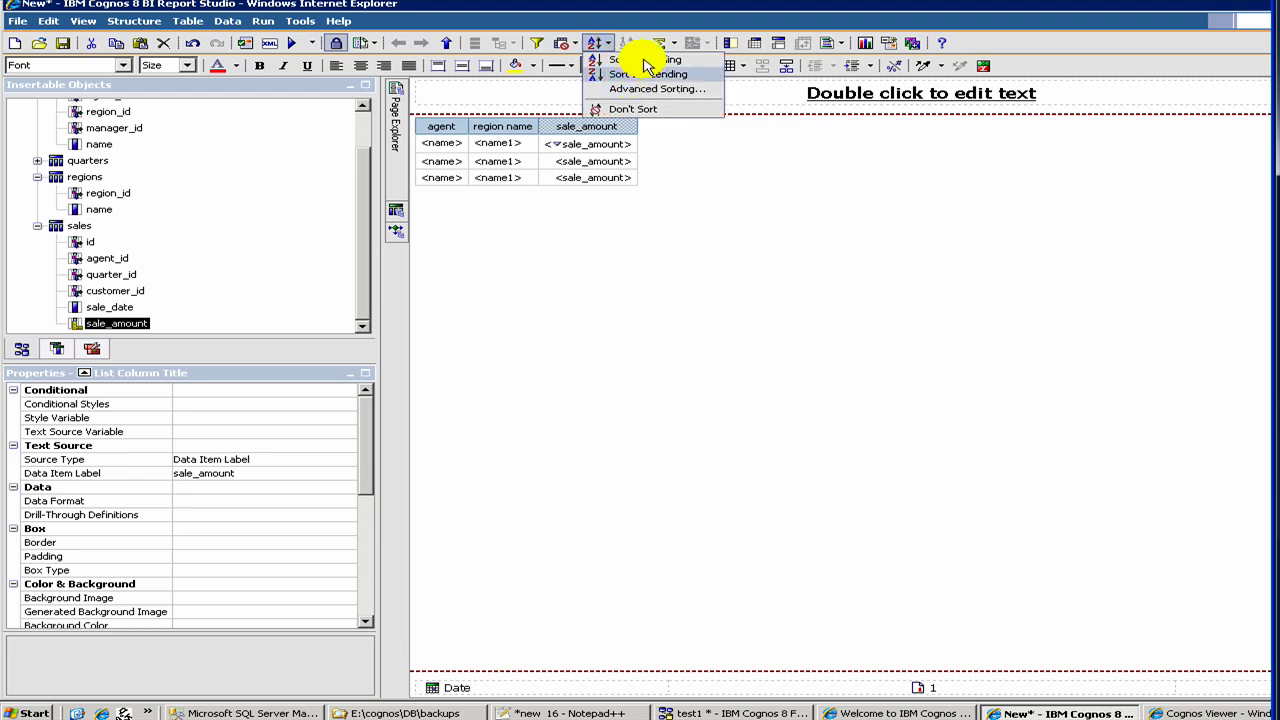
left_click(640, 60)
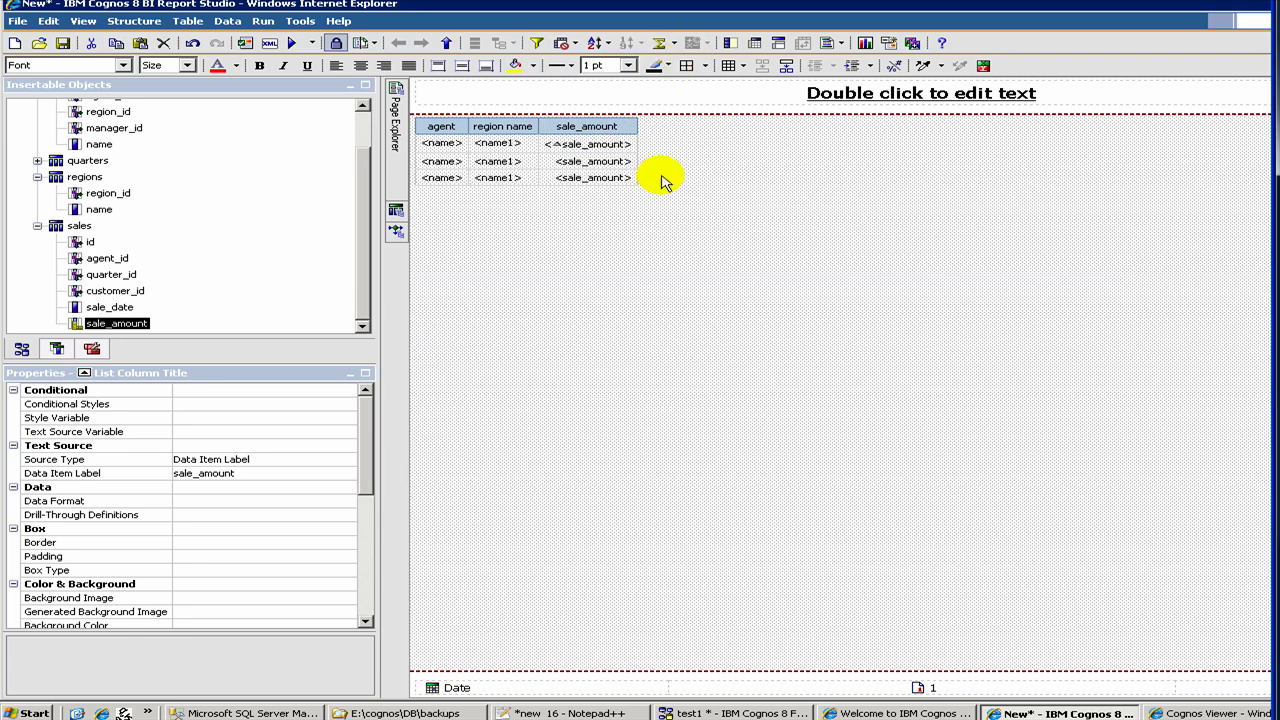
Change the report title text to 'Test Report'
left_click(591, 118)
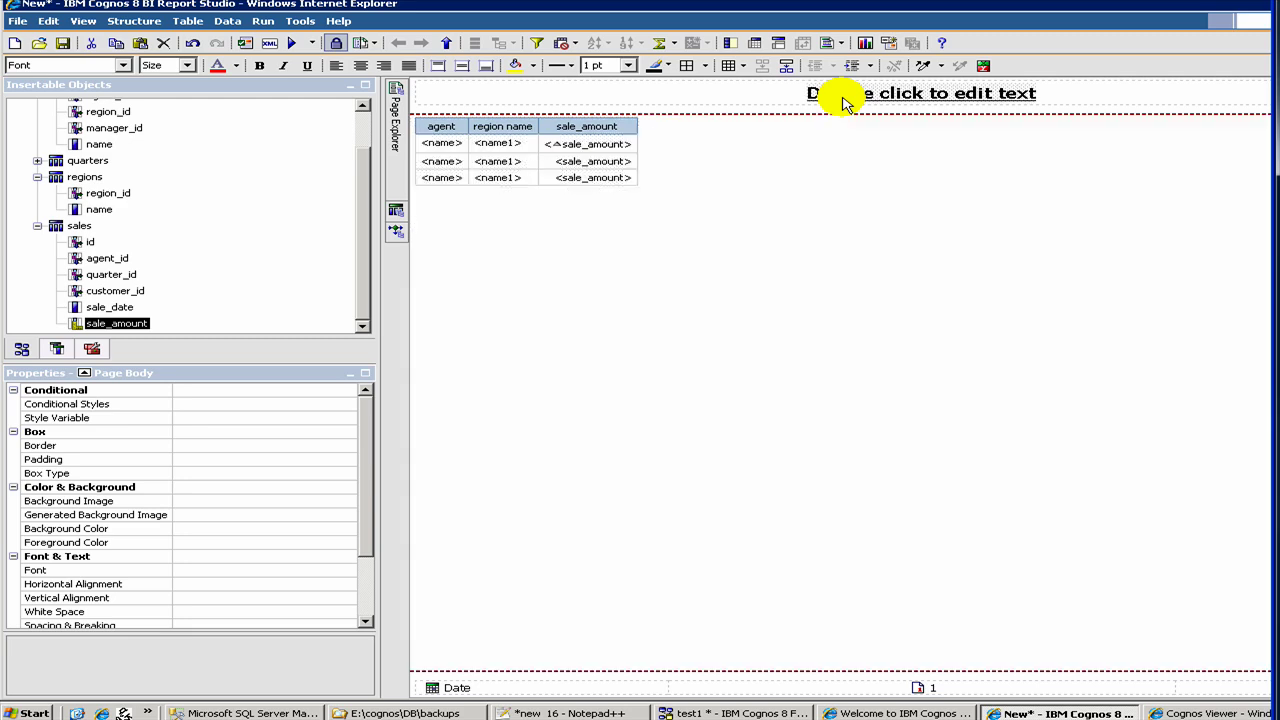
double_click(843, 104)
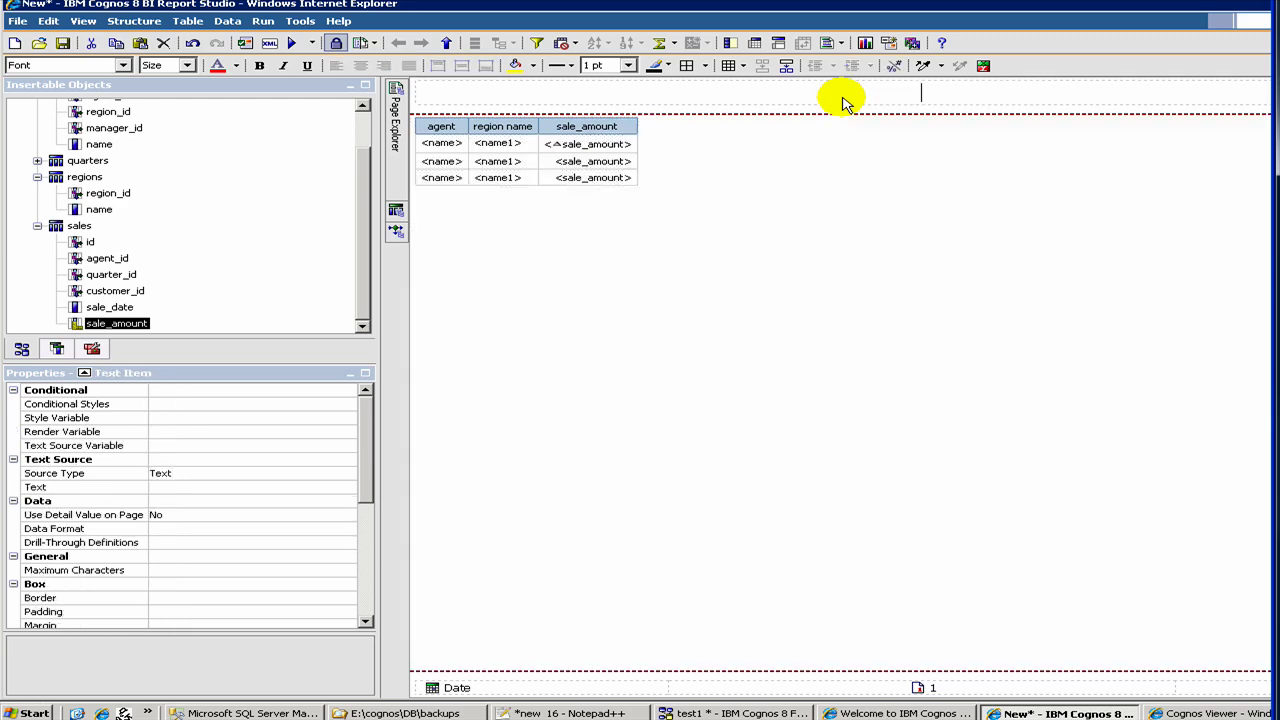
type("Test Report")
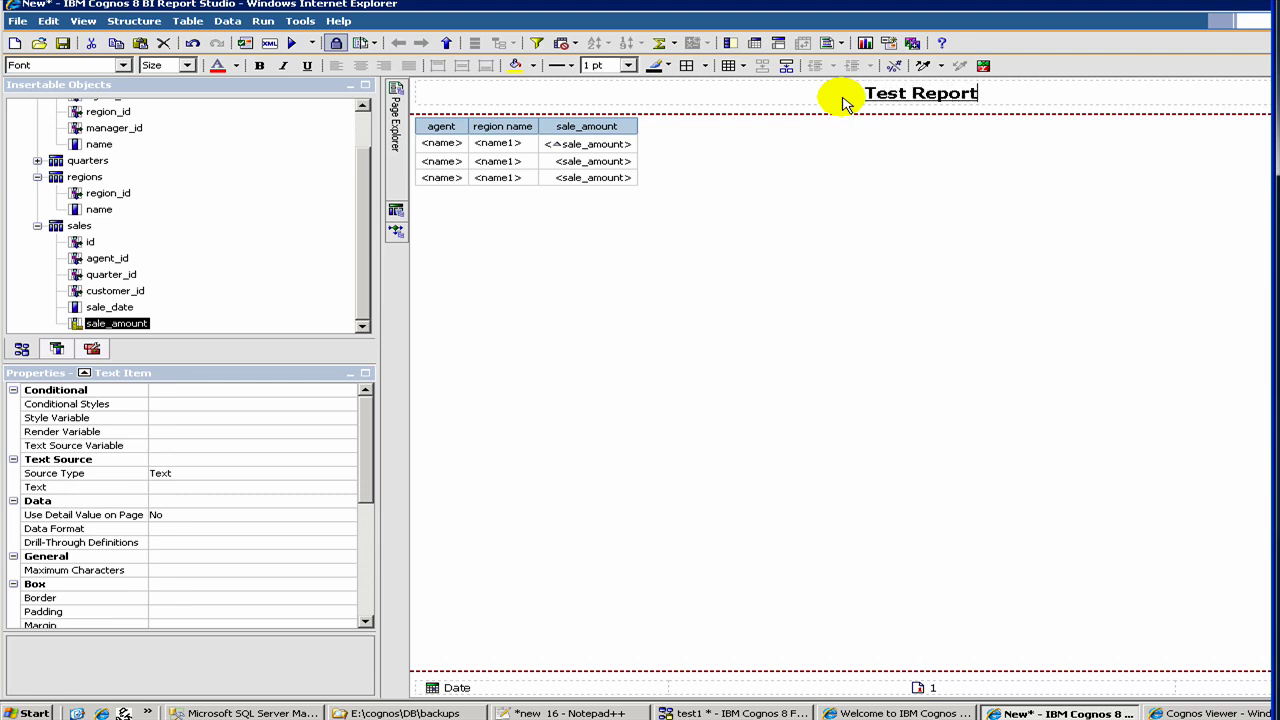
left_click(833, 138)
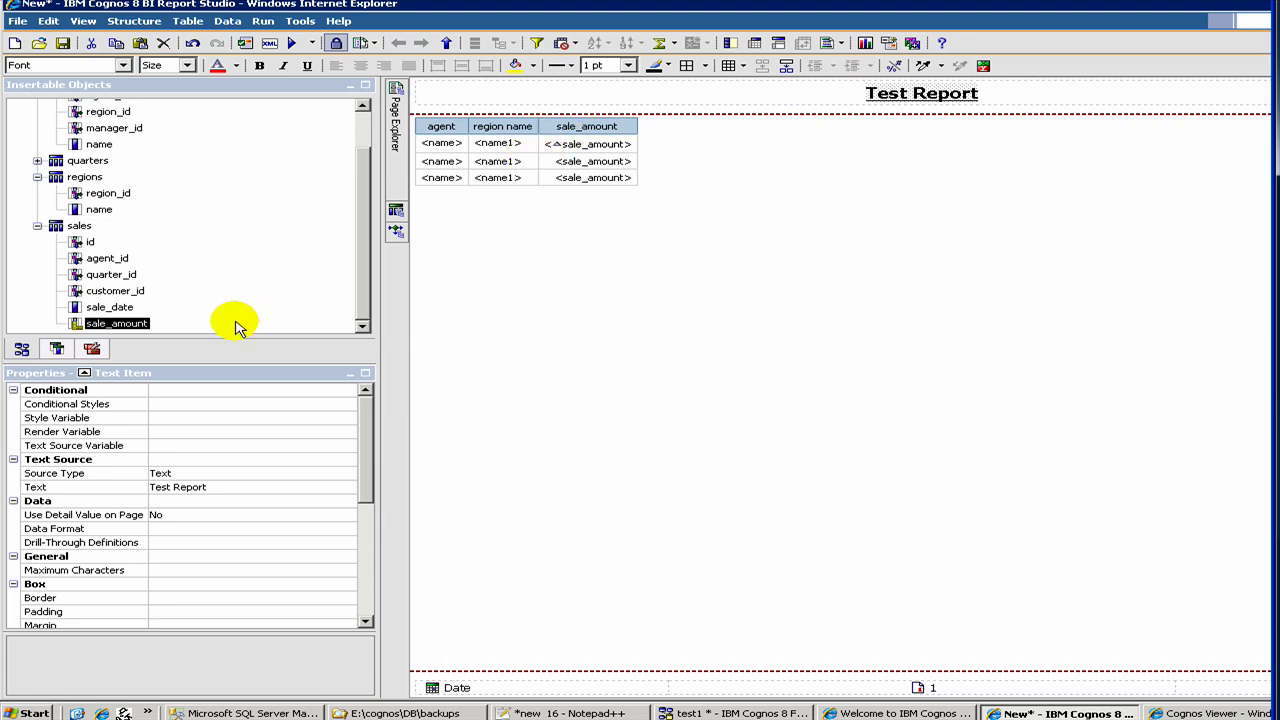
left_click_drag(232, 320, 588, 133)
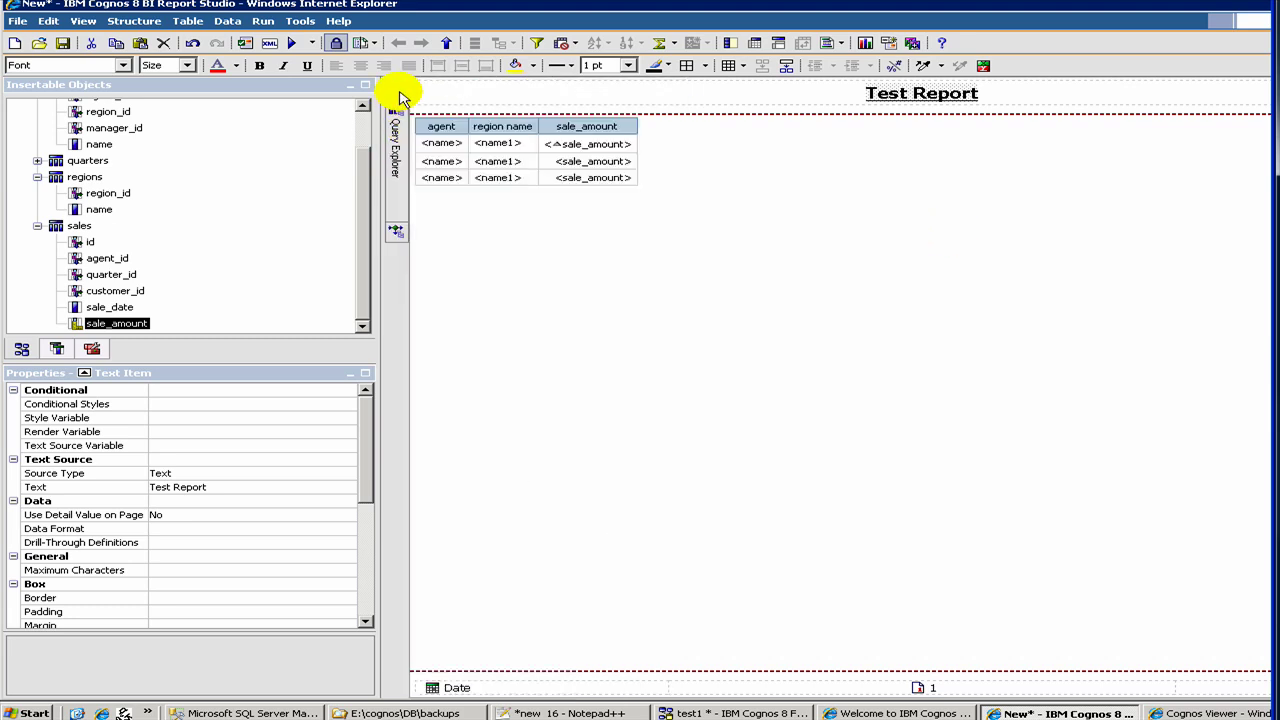
Open Page1 in the Page Explorer, then switch to the empty Prompt Pages view
mouse_move(400, 97)
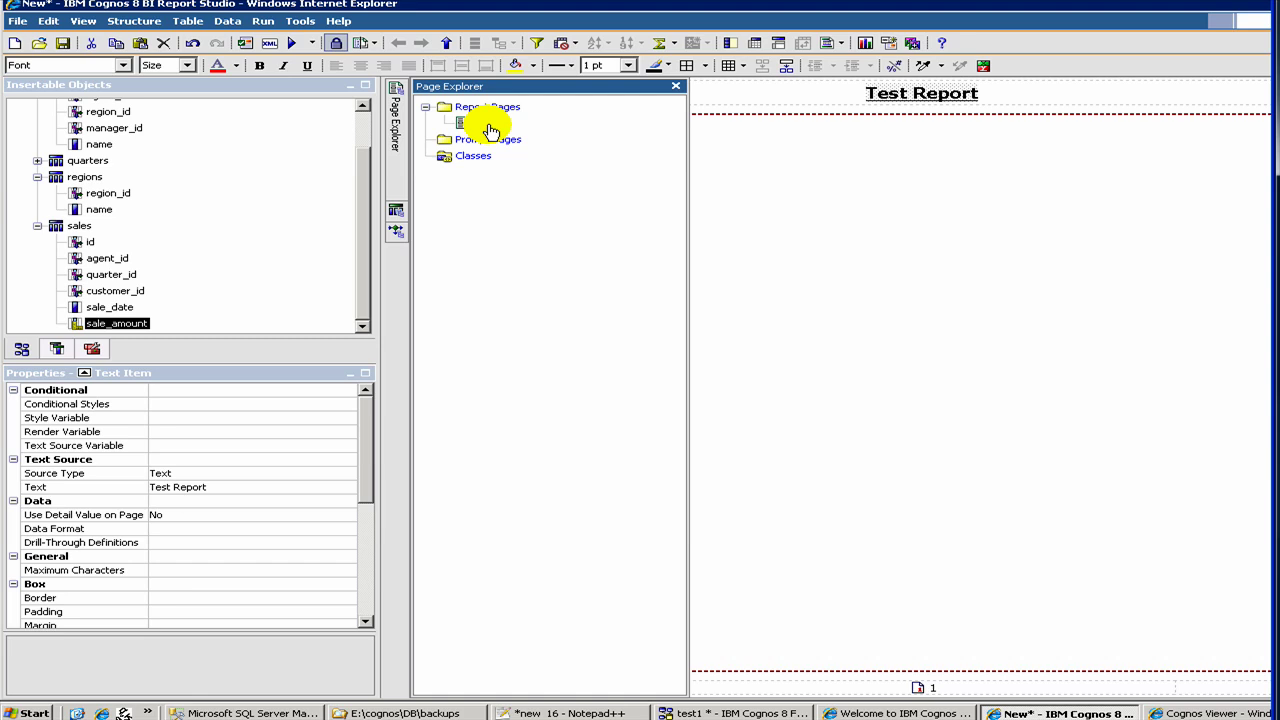
double_click(488, 124)
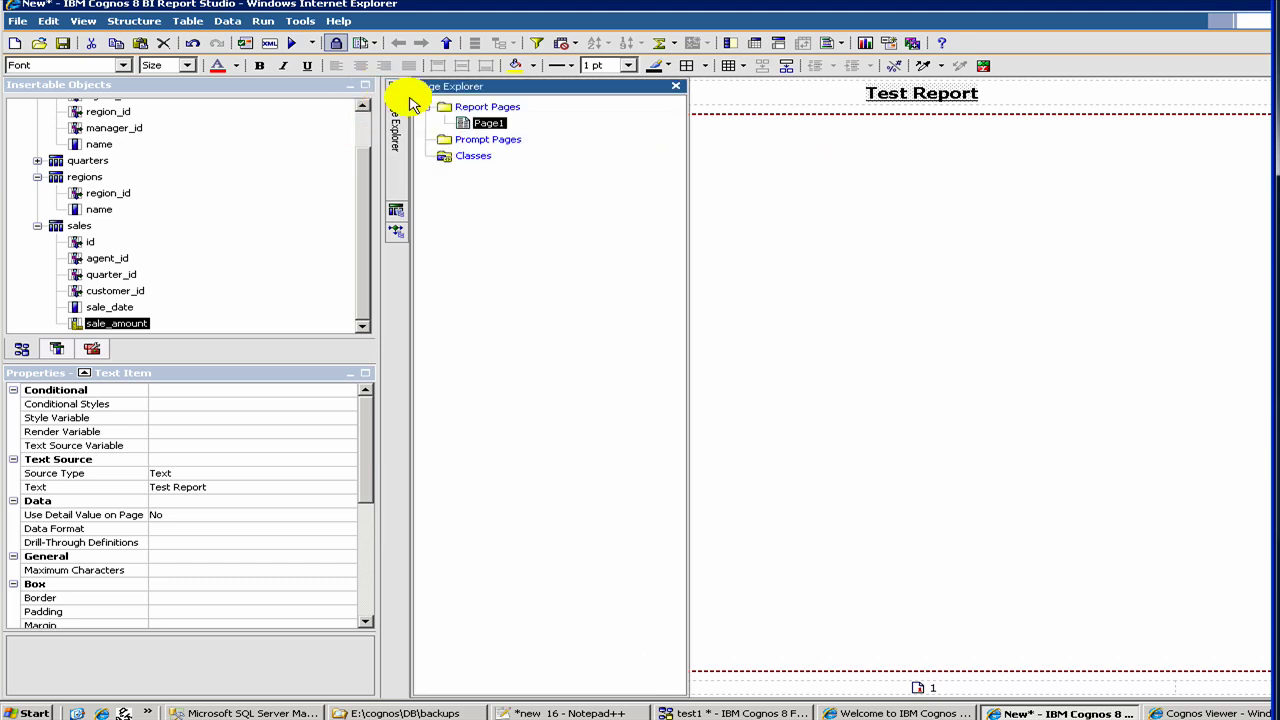
left_click(467, 142)
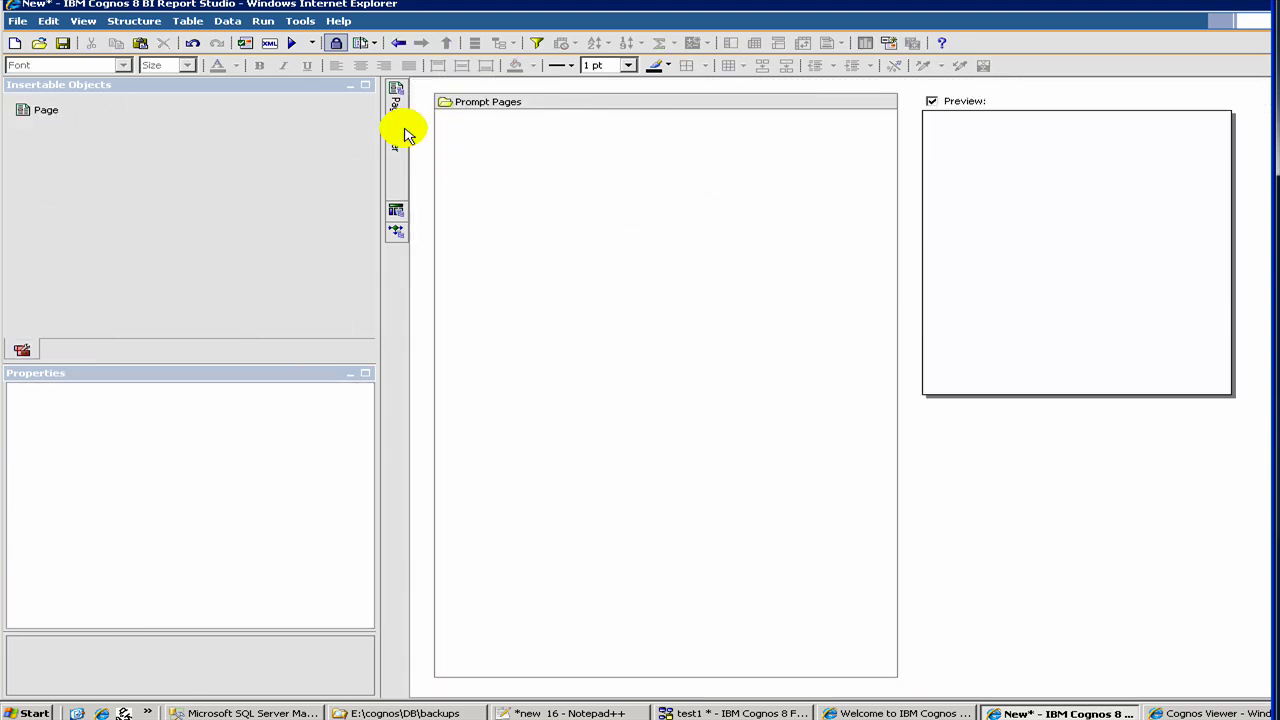
mouse_move(405, 129)
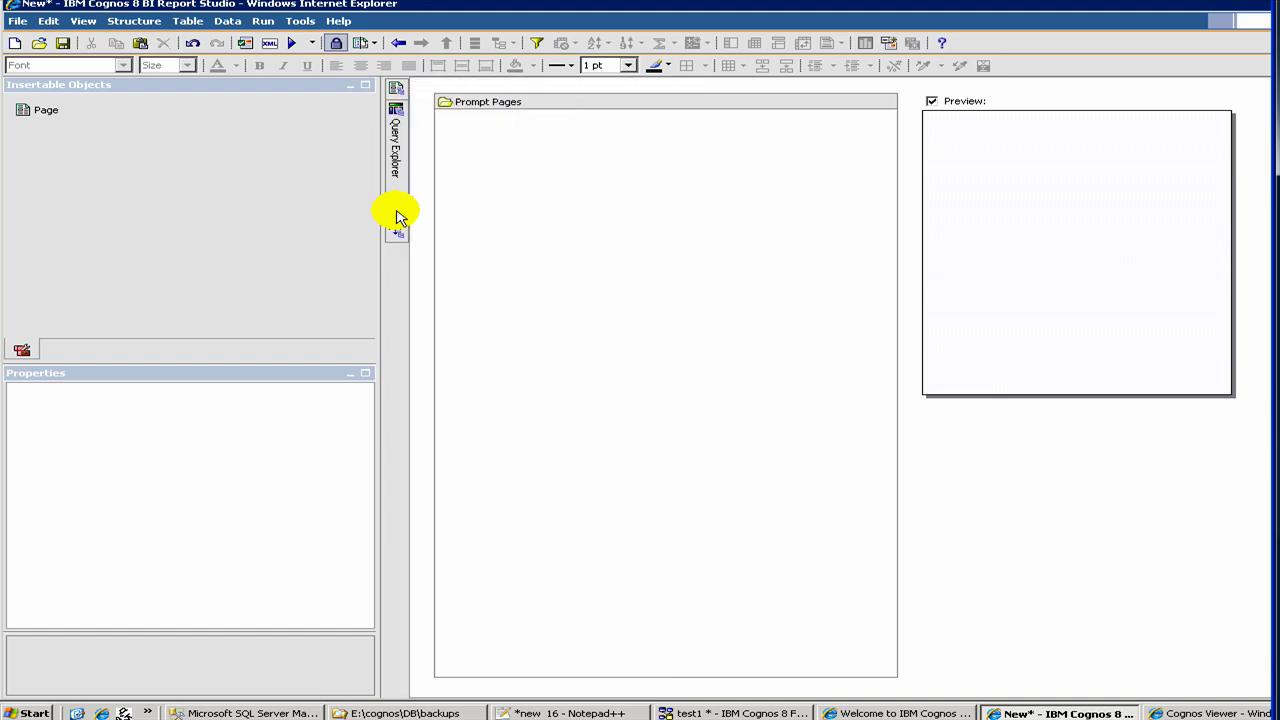
Open Query1 and review its data items: name, name1, sale_date, sale_date1 and sale_amount
mouse_move(399, 212)
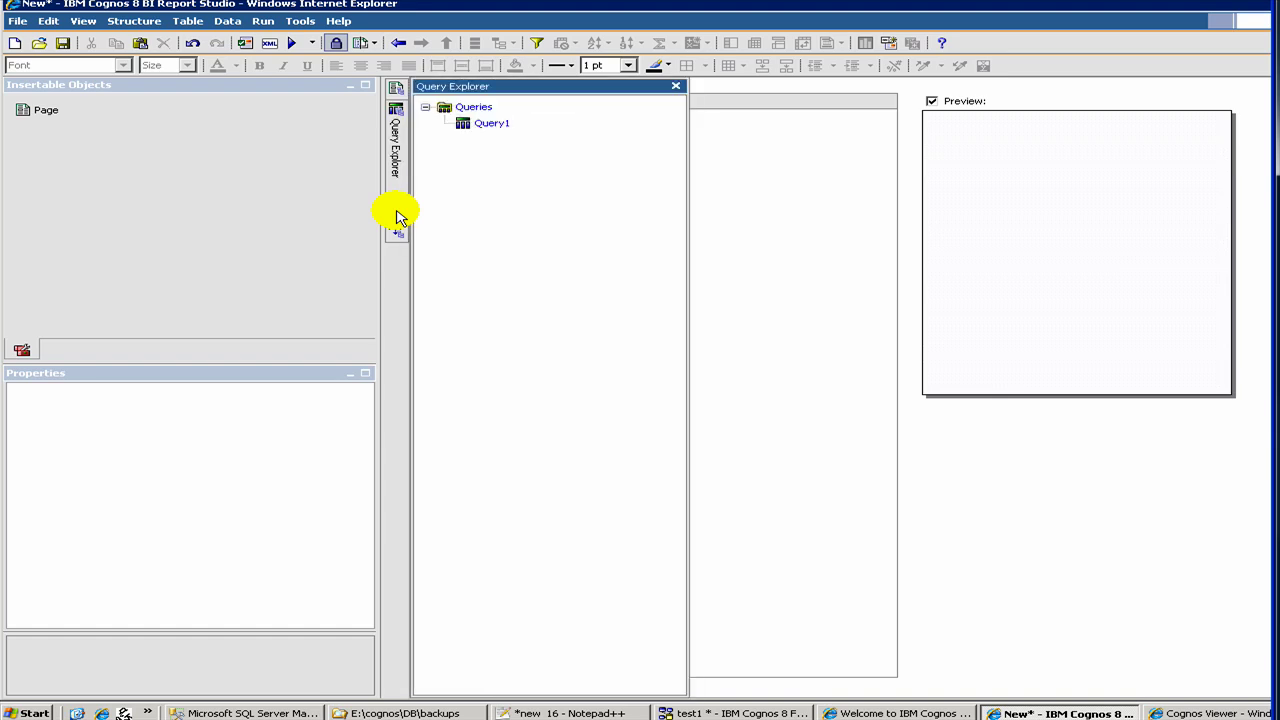
left_click(496, 127)
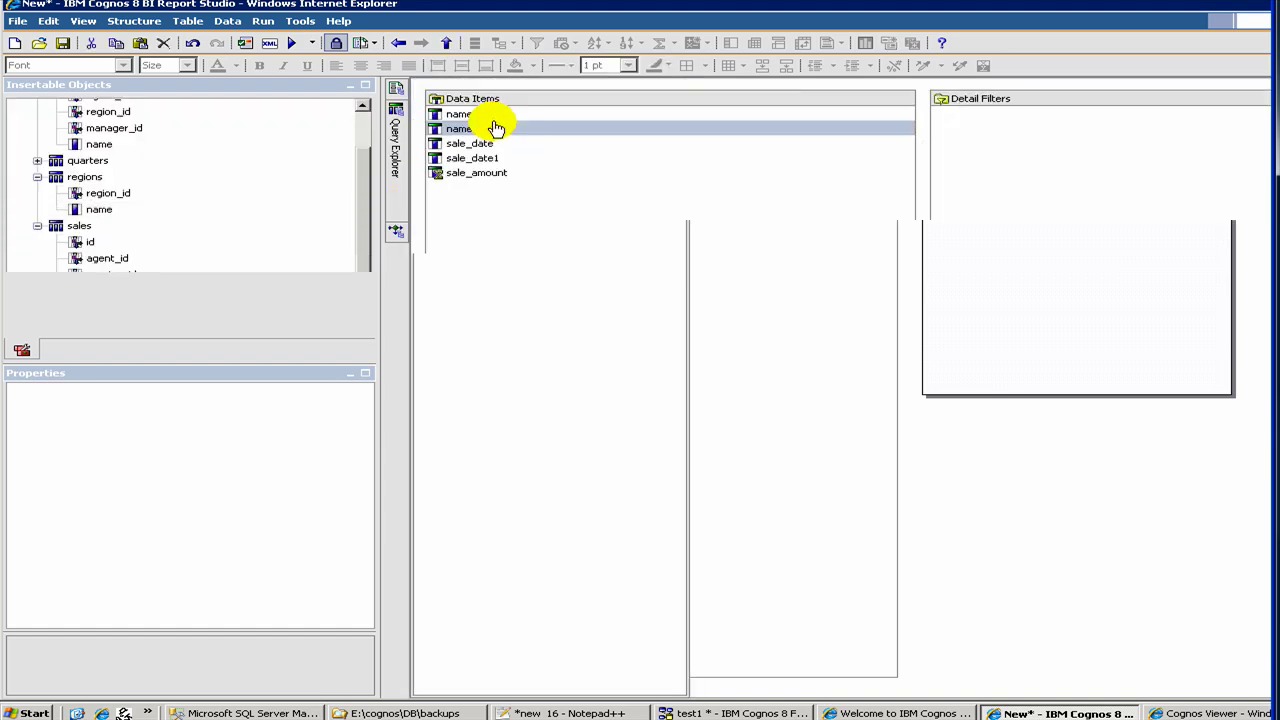
left_click(454, 176)
left_click(455, 182)
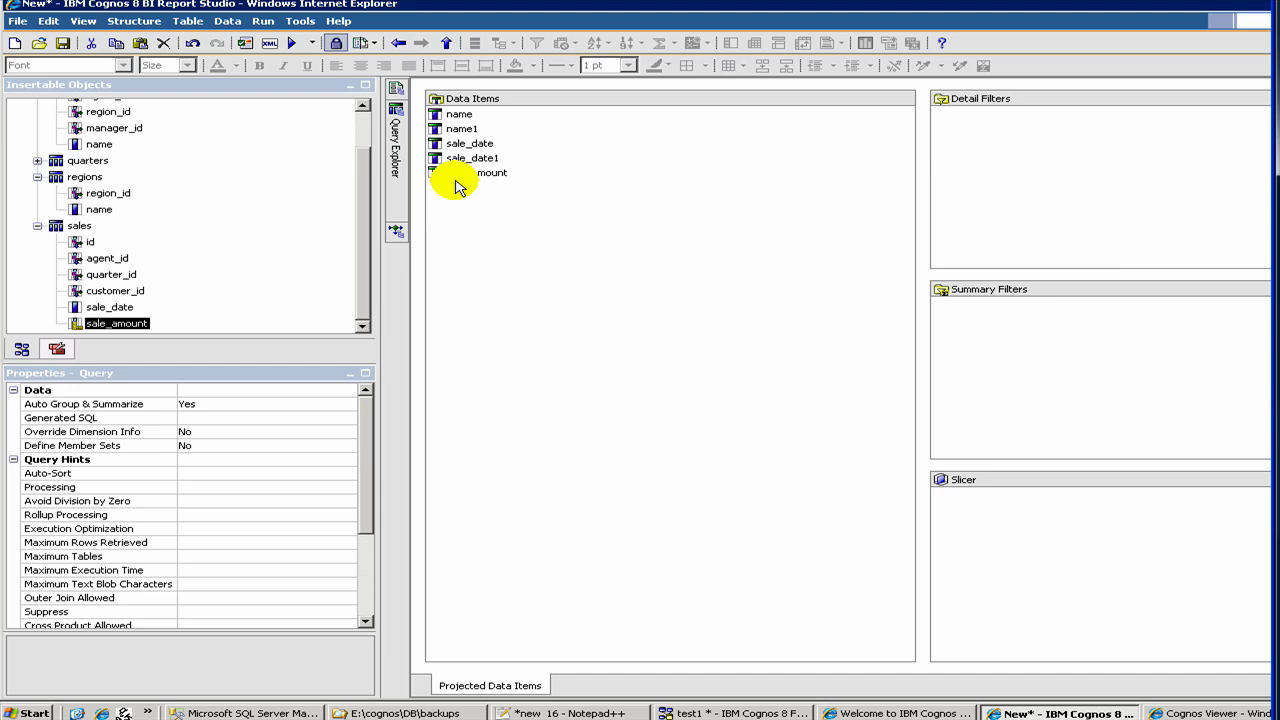
left_click(466, 172)
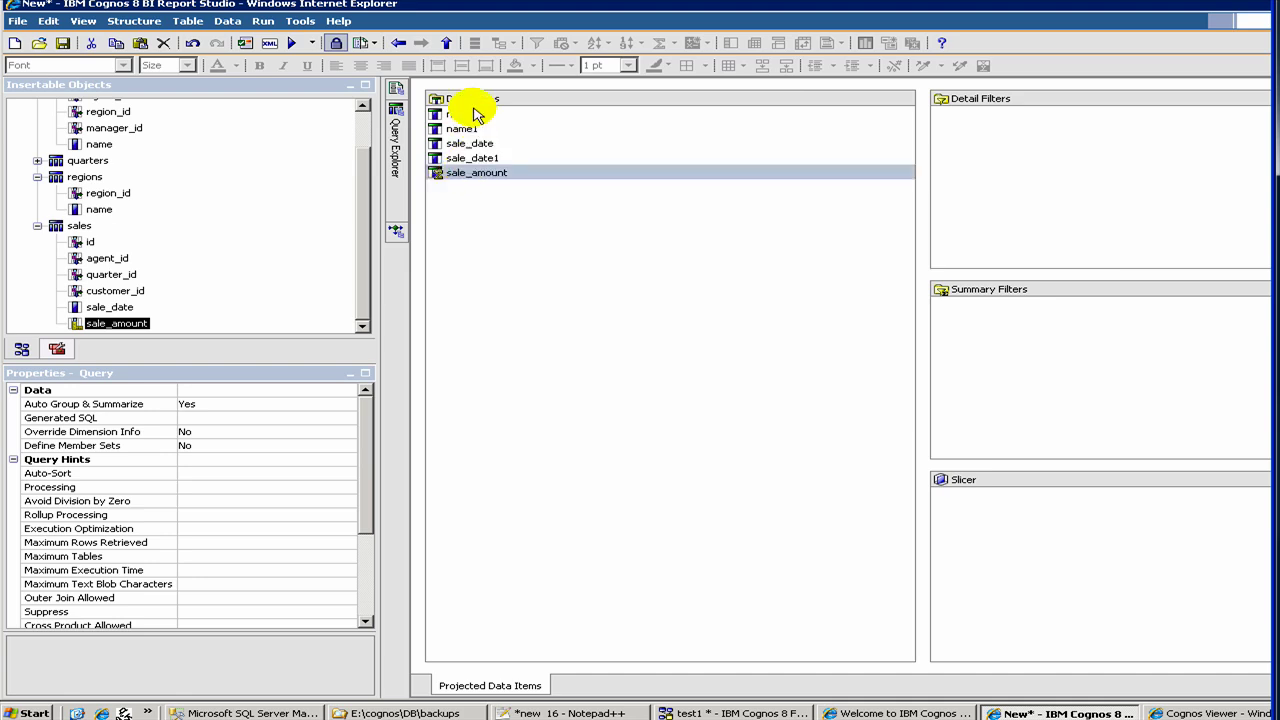
left_click(462, 128)
left_click_drag(455, 157, 410, 152)
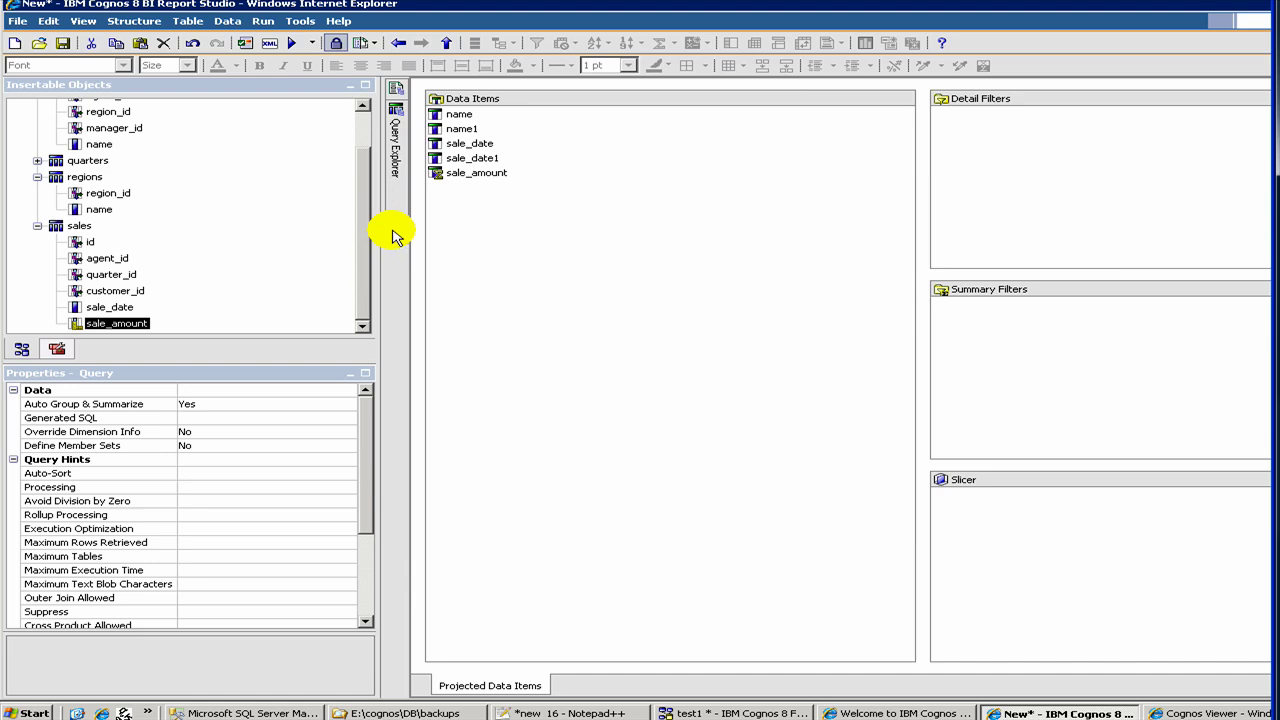
mouse_move(392, 236)
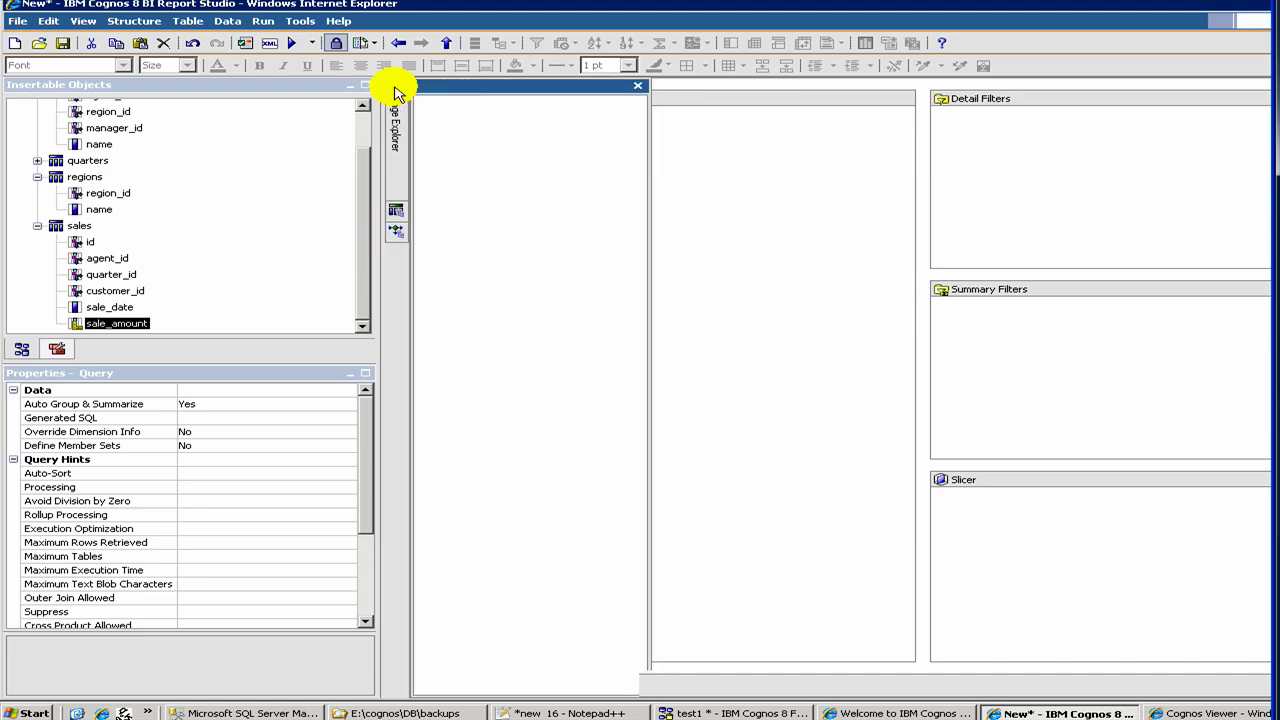
Return to Page1 and add a Total summary row for the sale_amount column
left_click(489, 128)
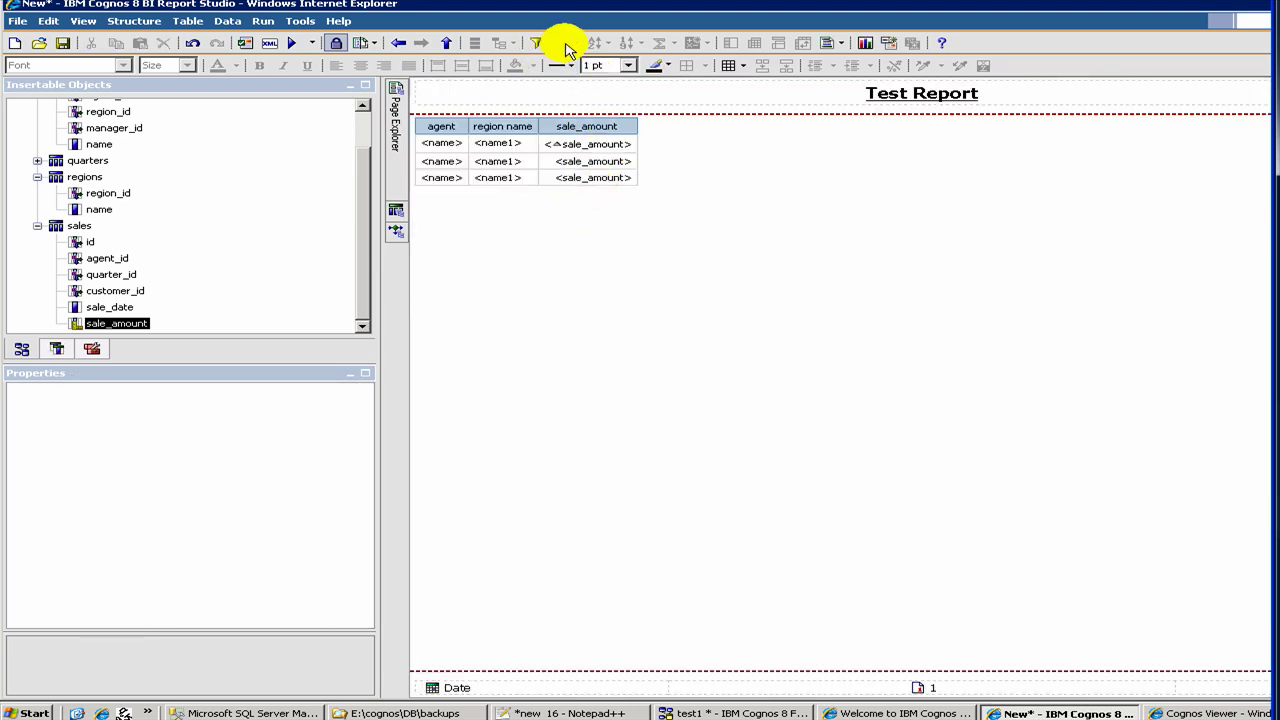
left_click(585, 122)
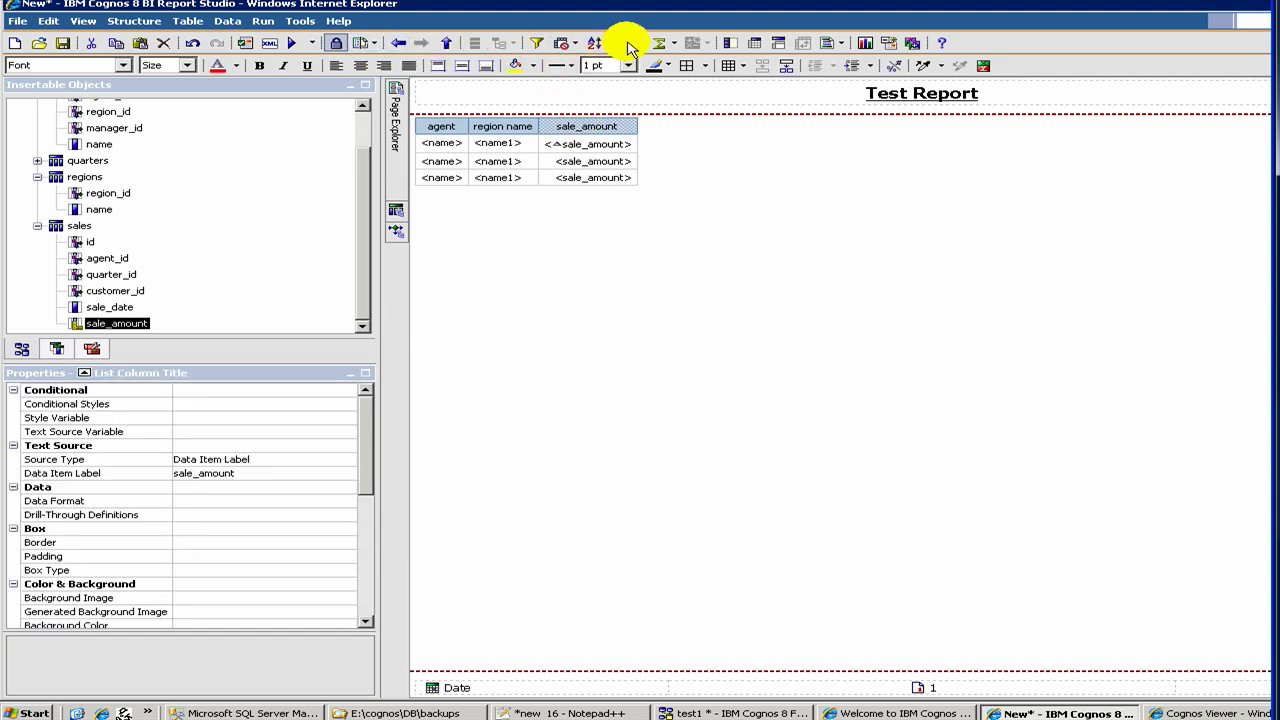
left_click(675, 43)
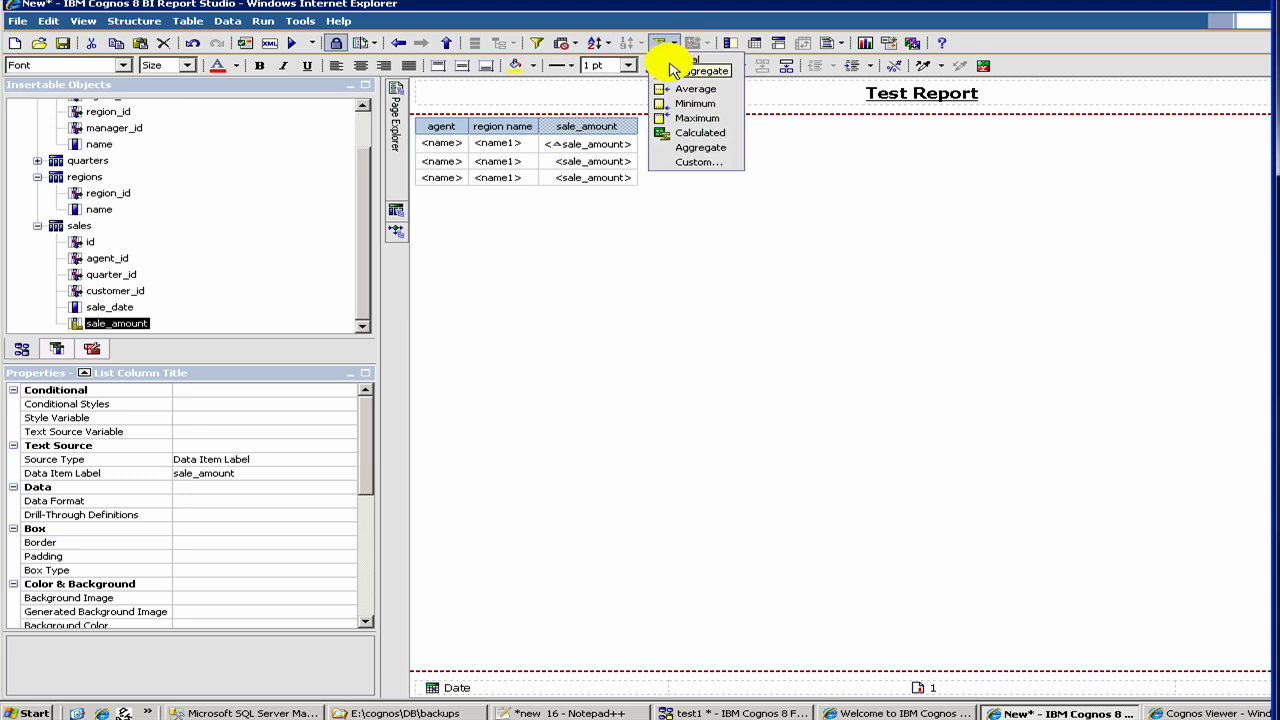
left_click(684, 59)
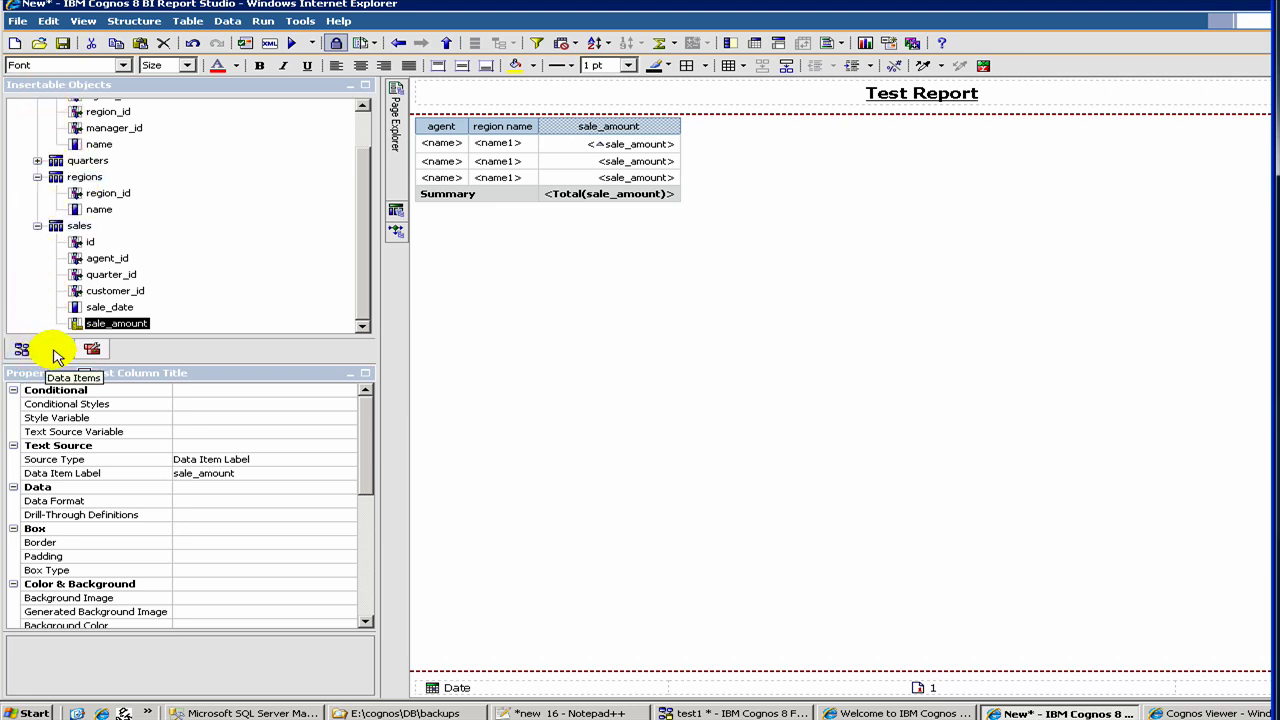
Look over Query1's data items in the objects pane, then switch it to the Toolbox
left_click(55, 356)
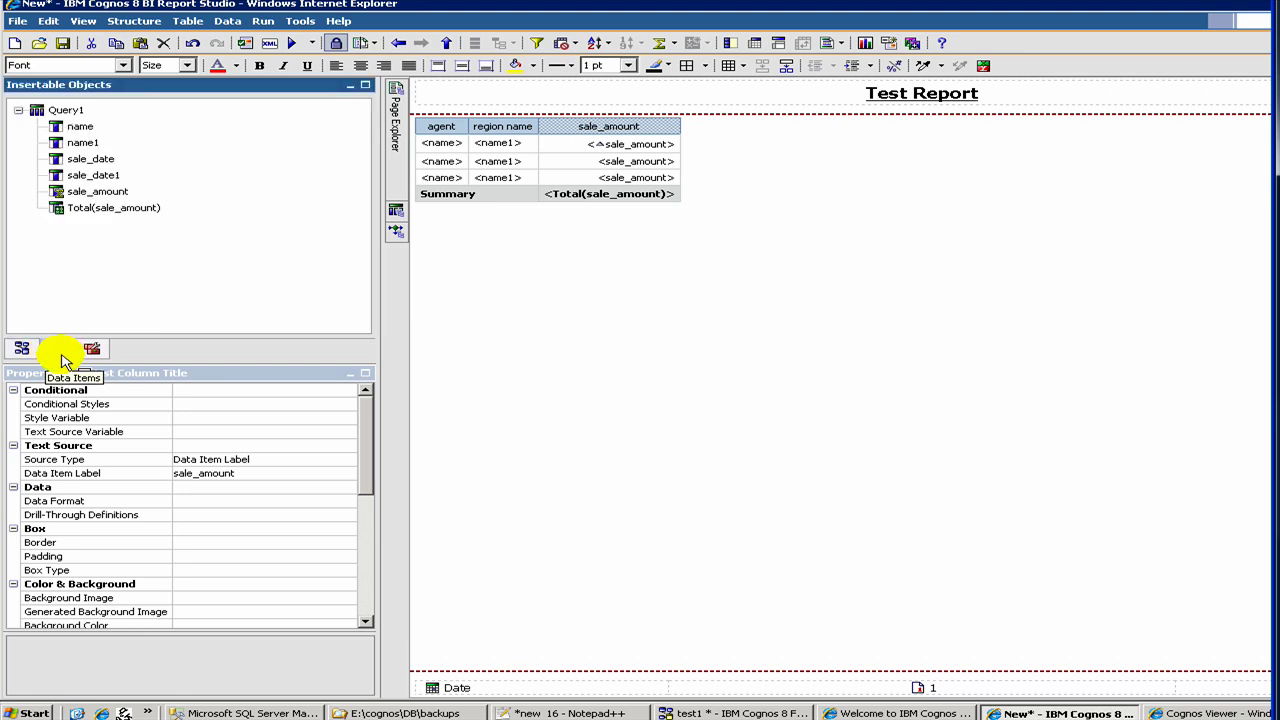
left_click(90, 159)
left_click(95, 191)
left_click(96, 208)
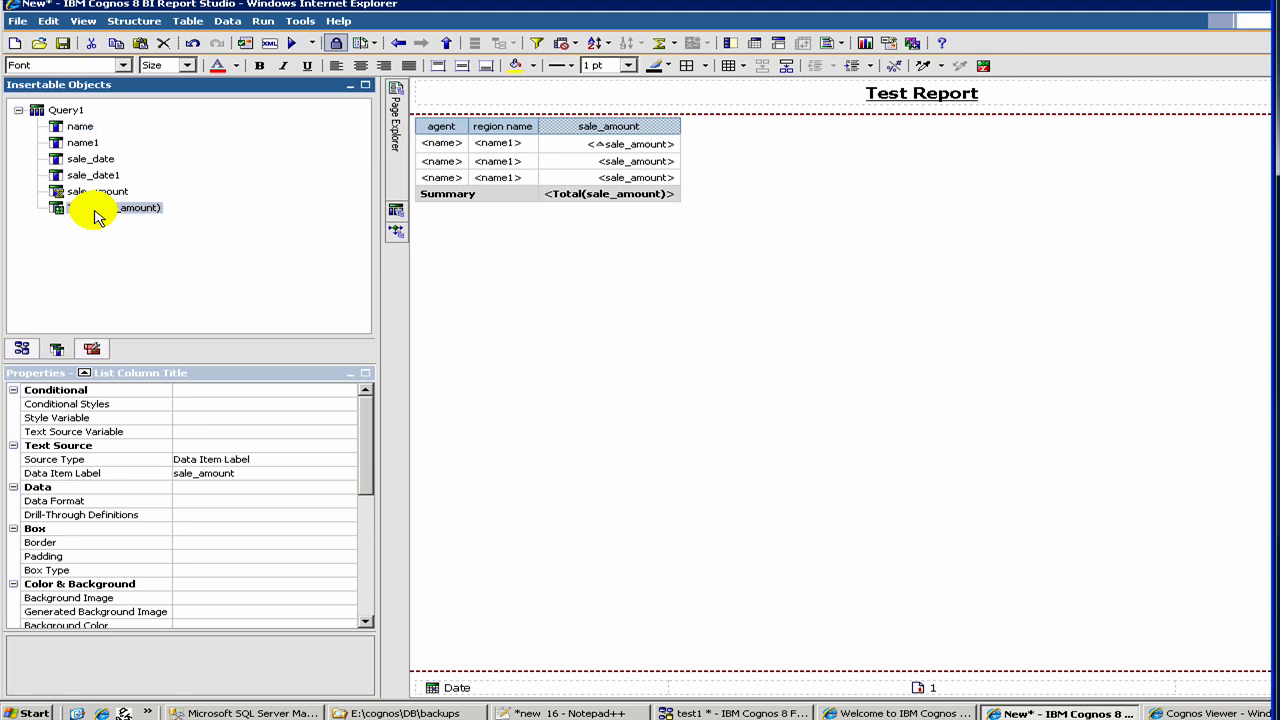
left_click(214, 177)
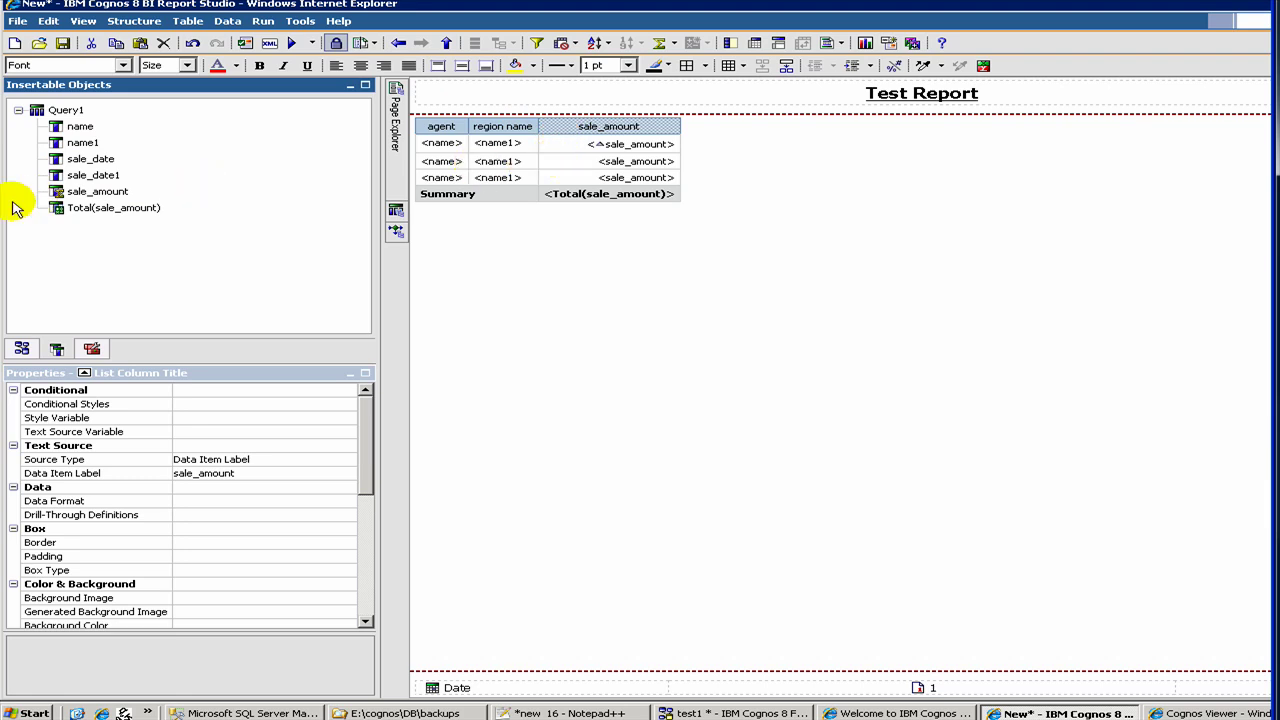
left_click(96, 350)
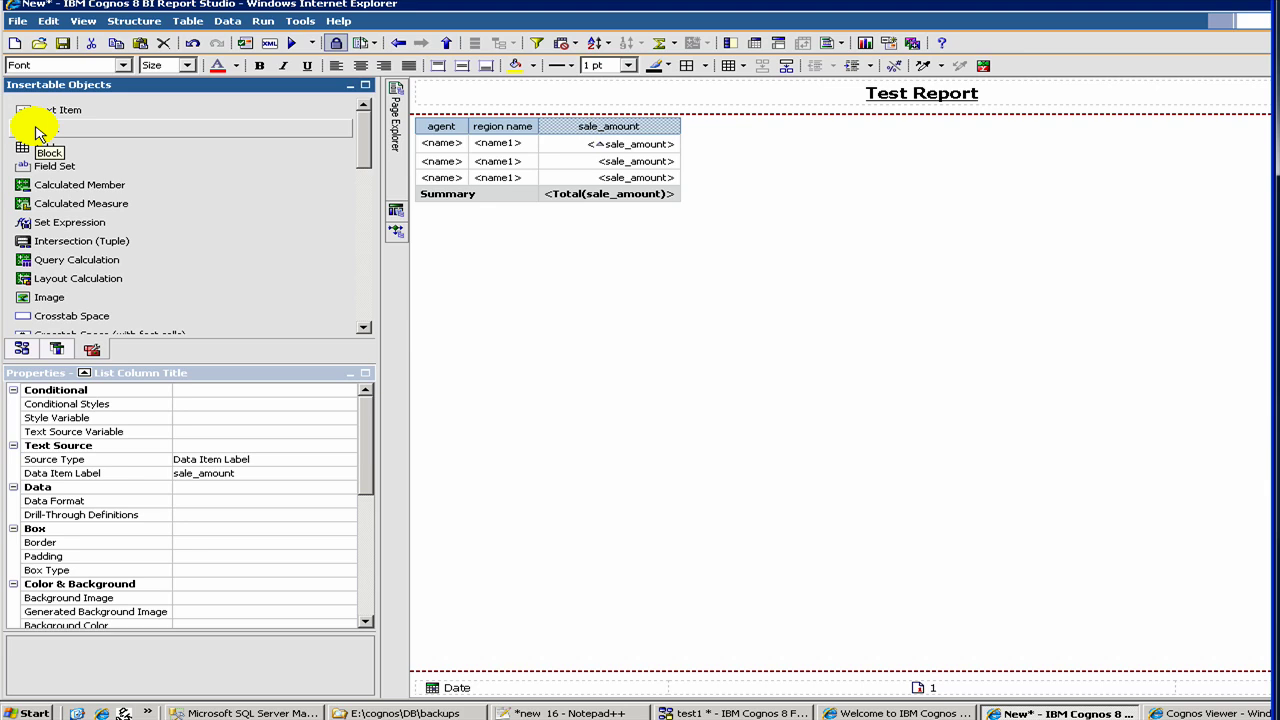
Place a Block and a Text Item reading 'My Report' below the list
left_click_drag(35, 132, 695, 192)
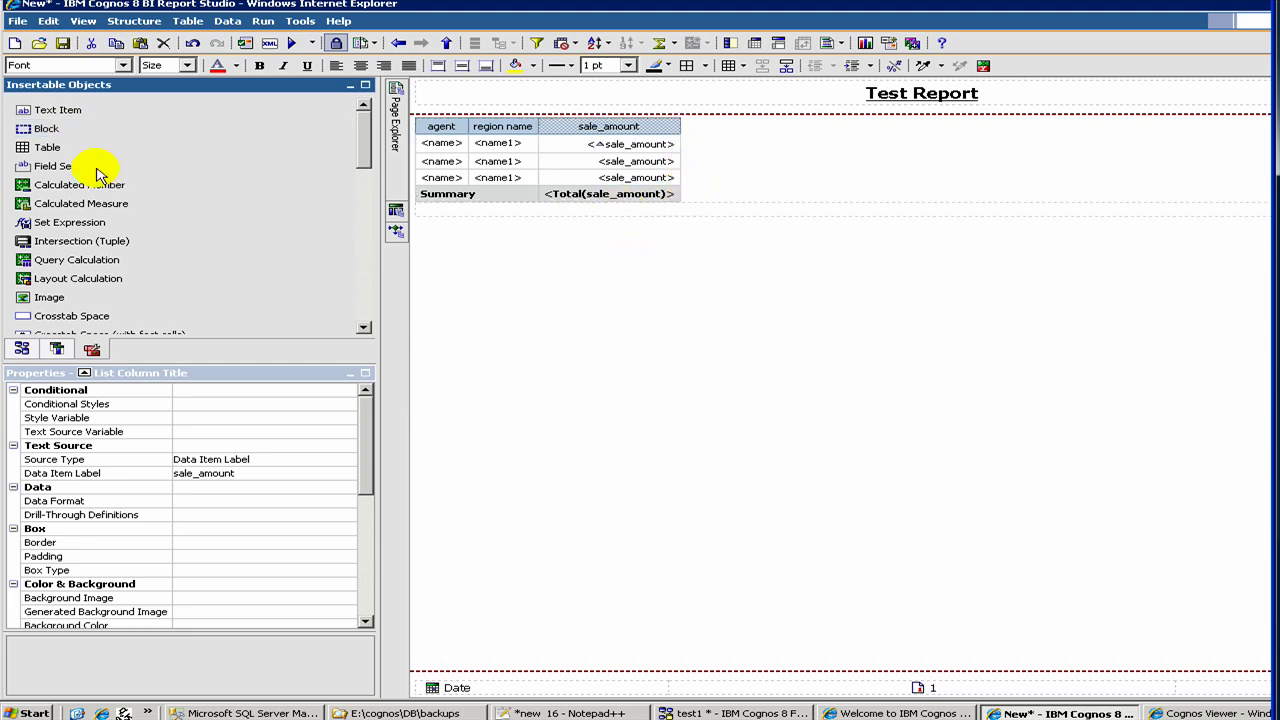
left_click_drag(38, 113, 491, 270)
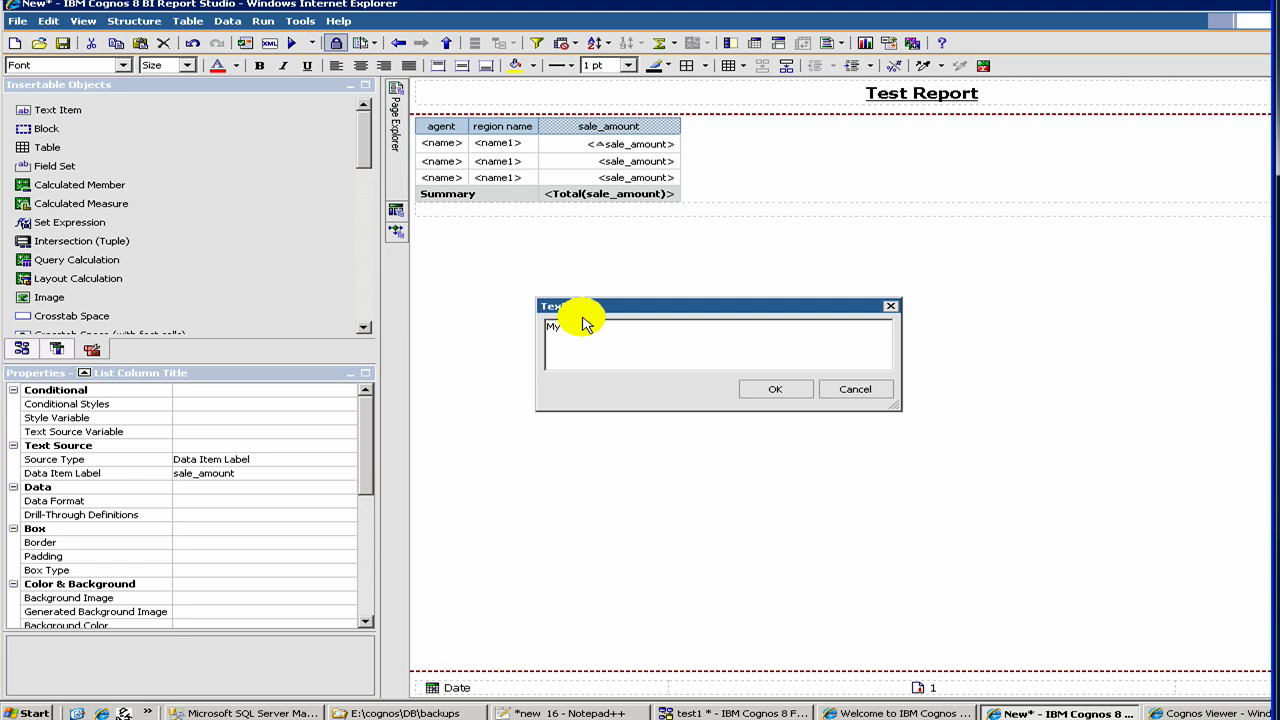
type("My Report")
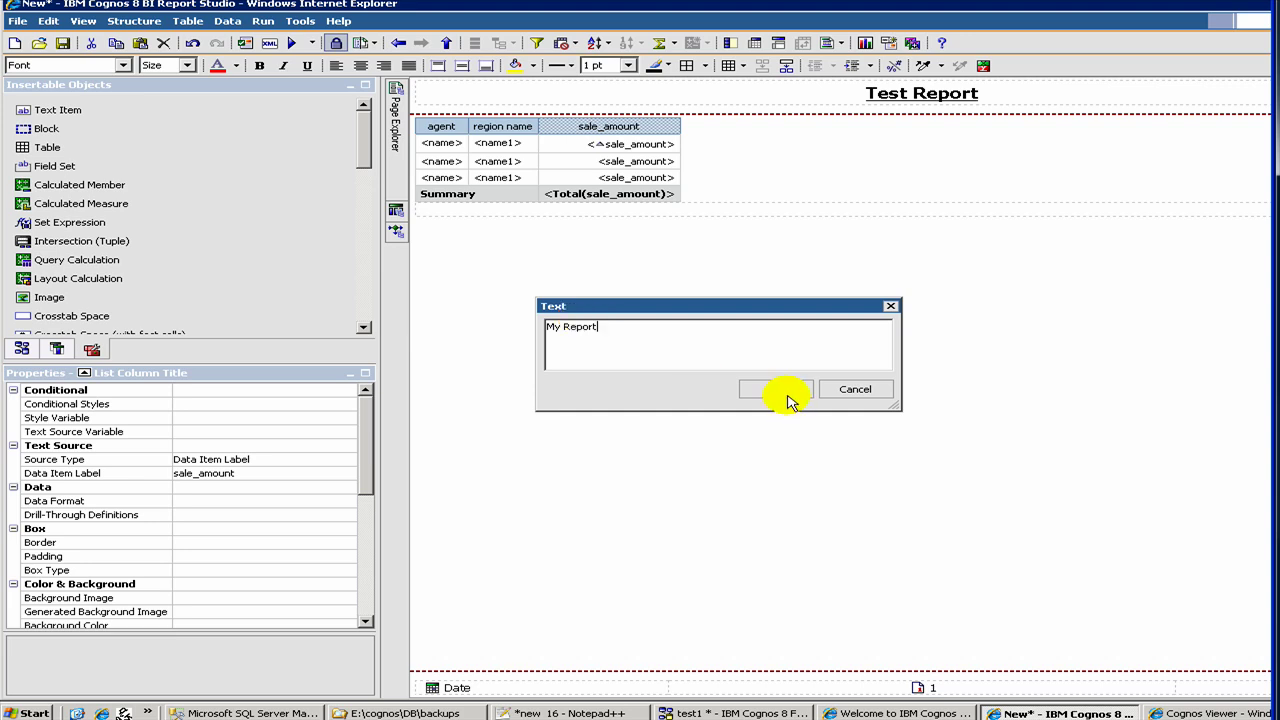
left_click(776, 389)
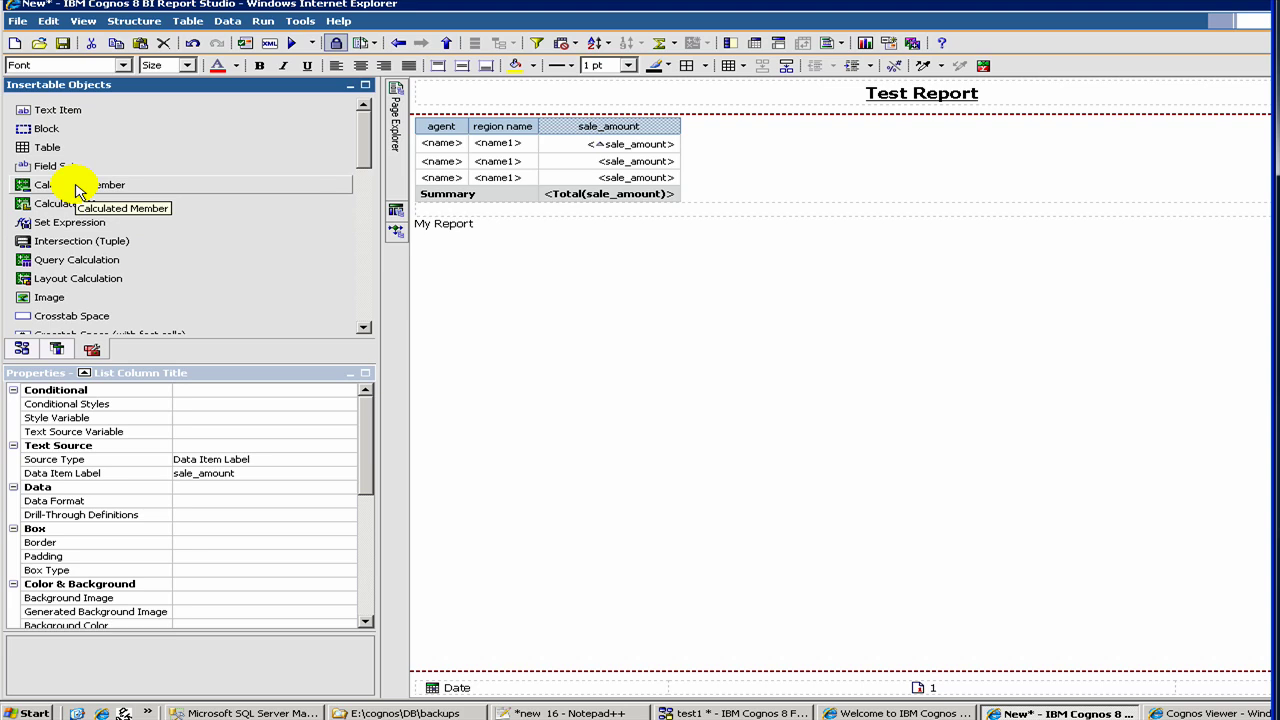
left_click_drag(78, 190, 723, 149)
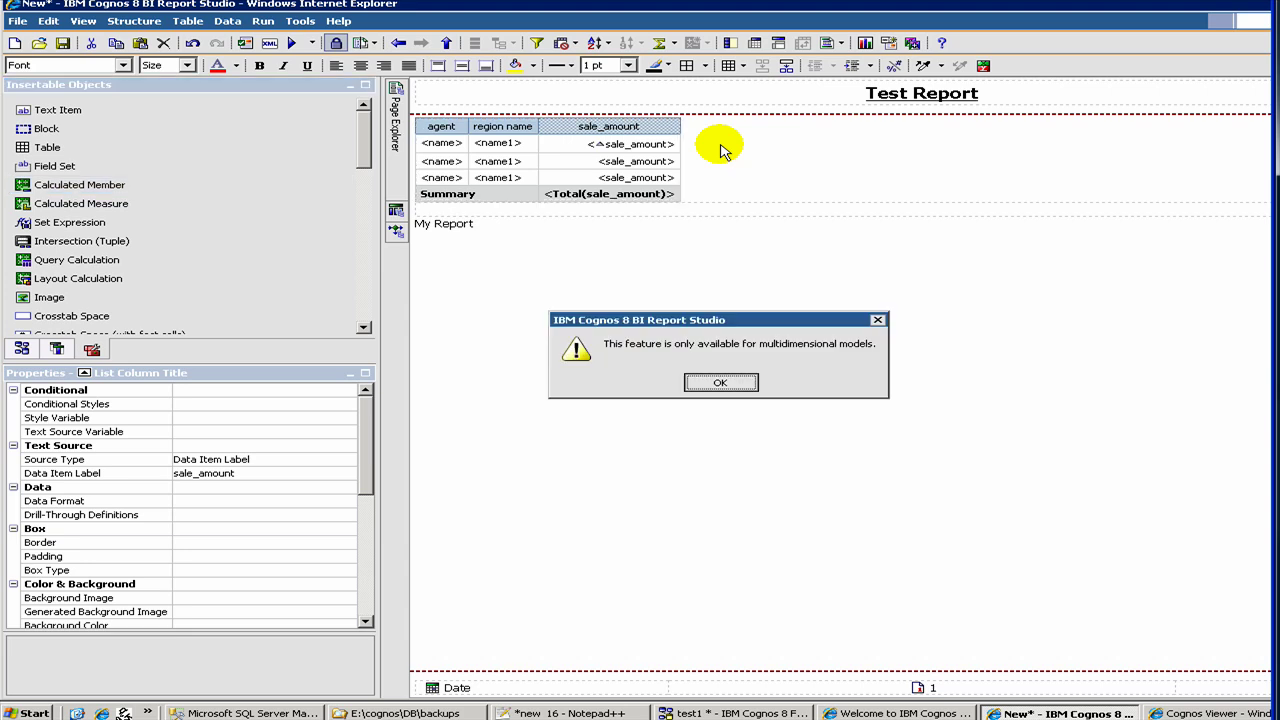
left_click(711, 390)
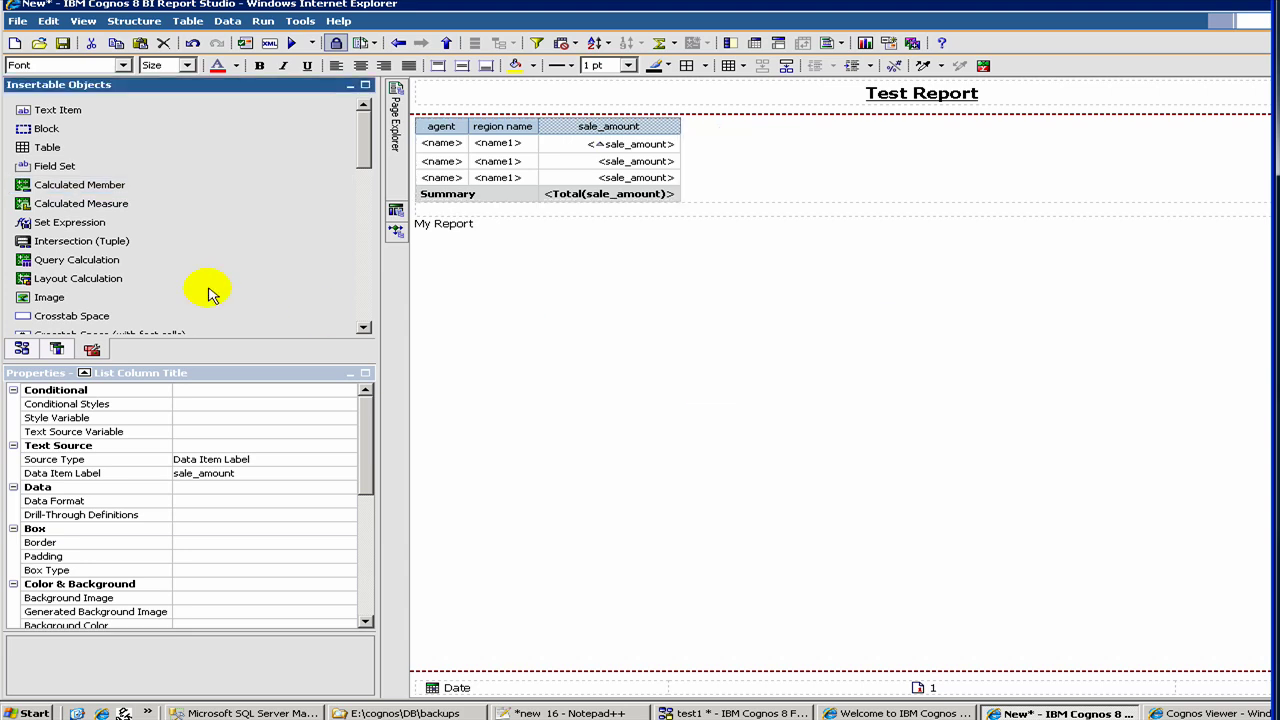
double_click(55, 192)
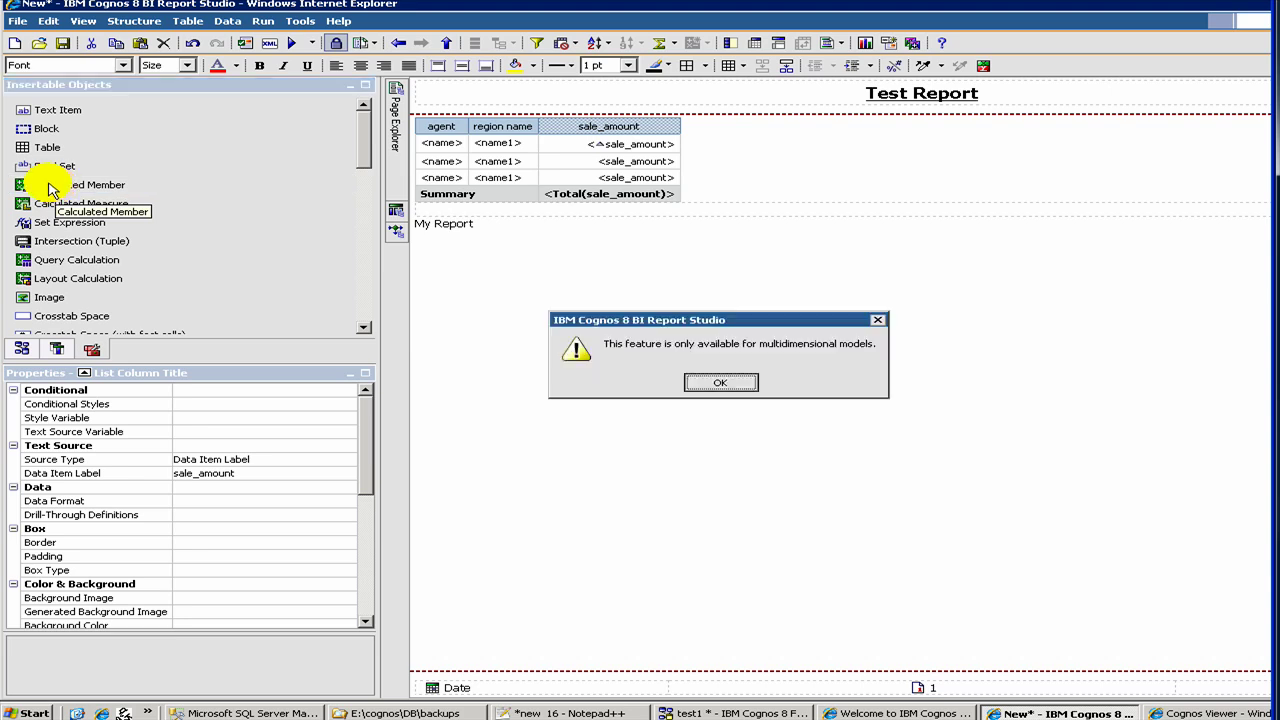
left_click(720, 384)
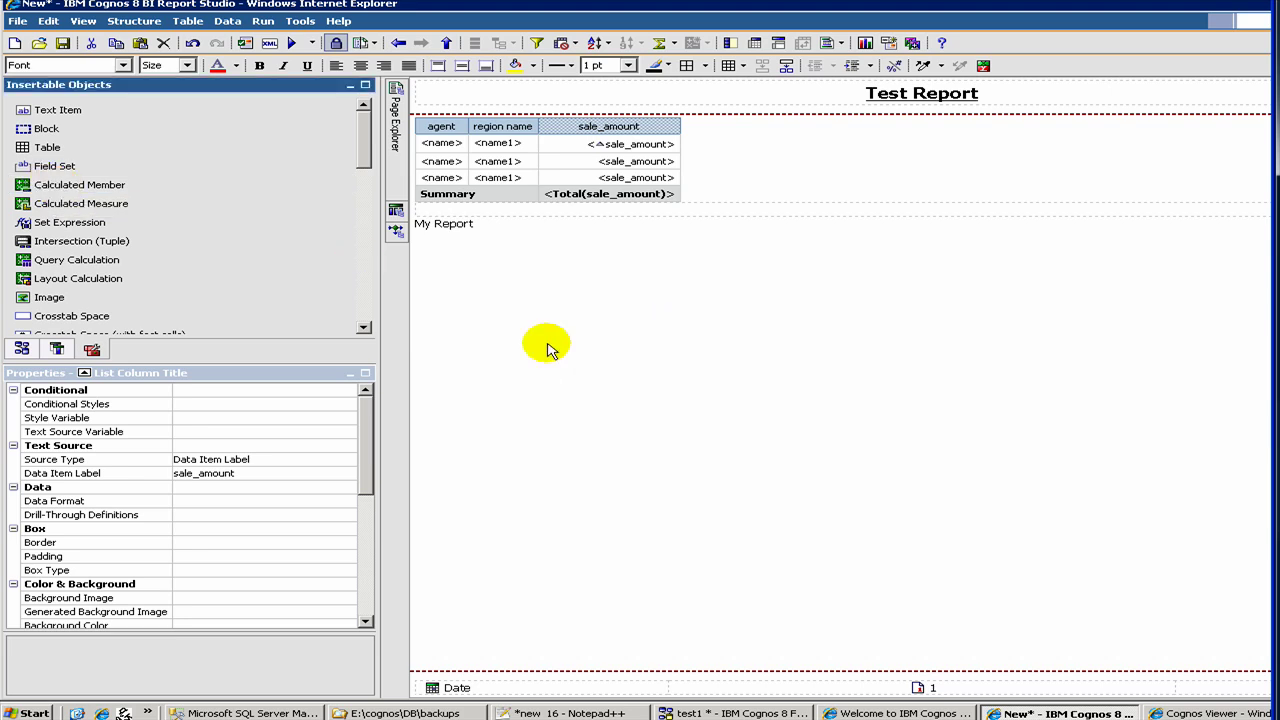
left_click_drag(27, 191, 543, 139)
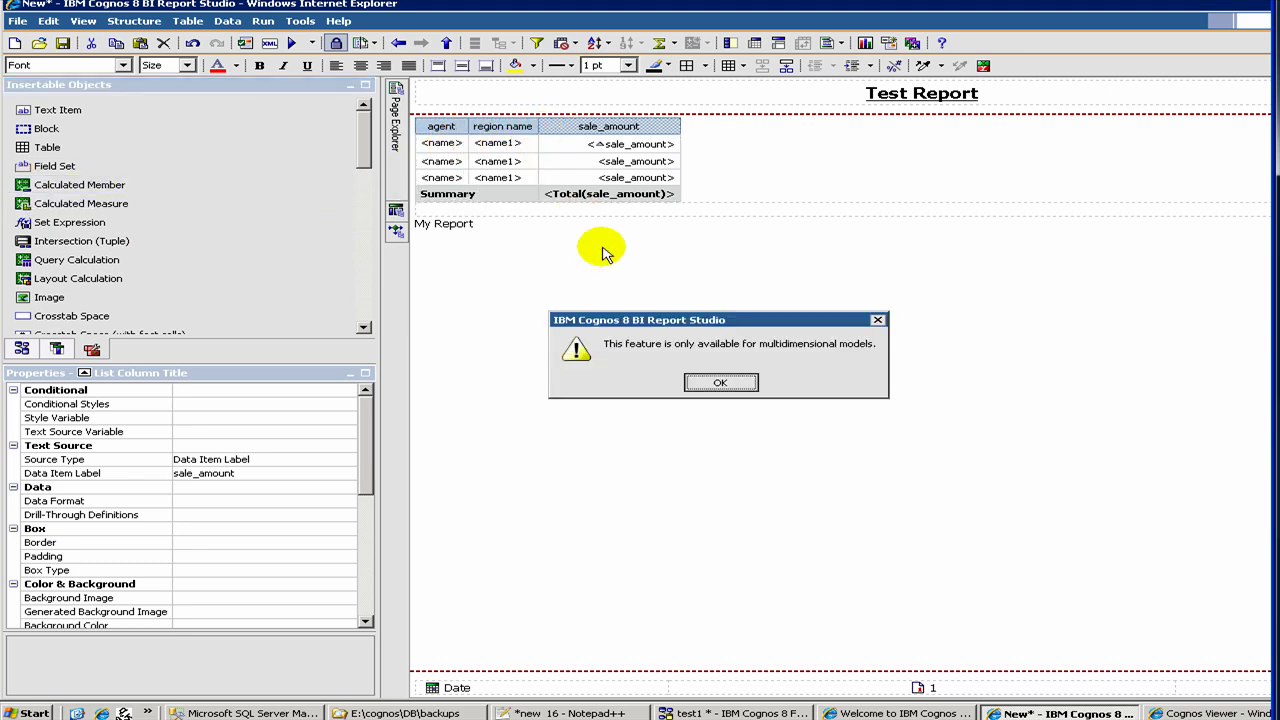
left_click(717, 383)
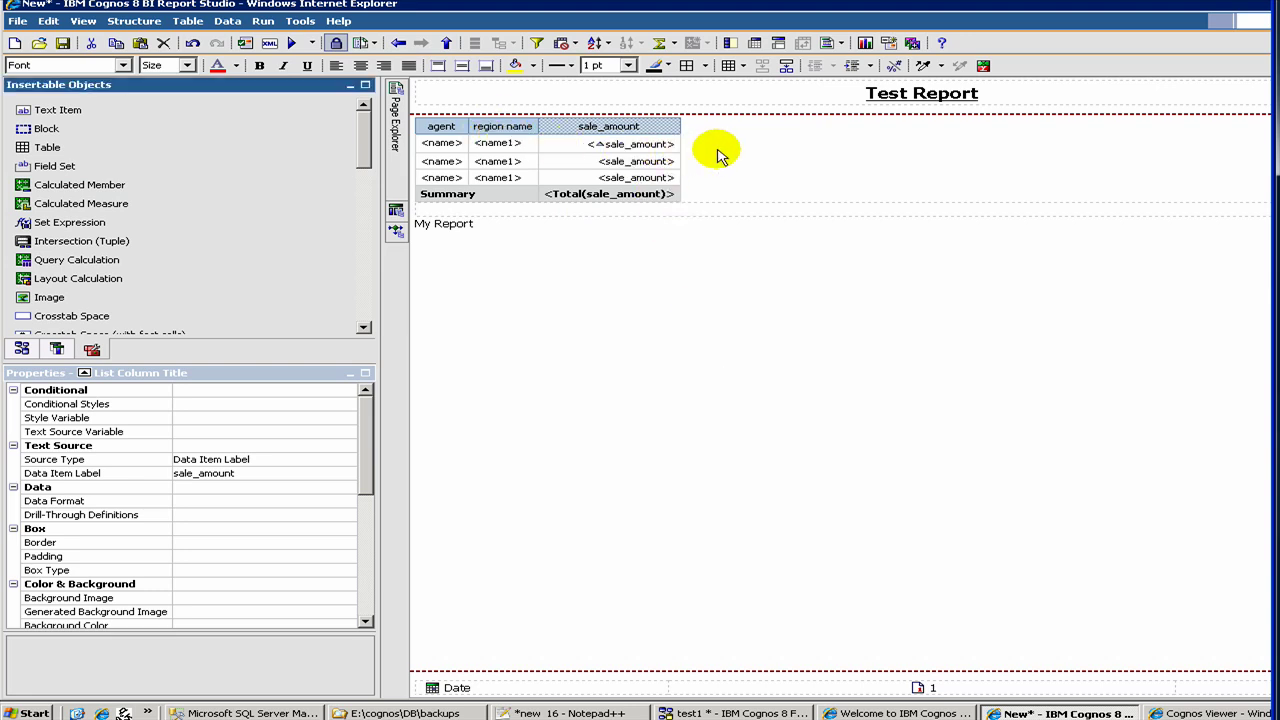
Select the page body and run Test Report to preview it in Cognos Viewer
left_click(640, 249)
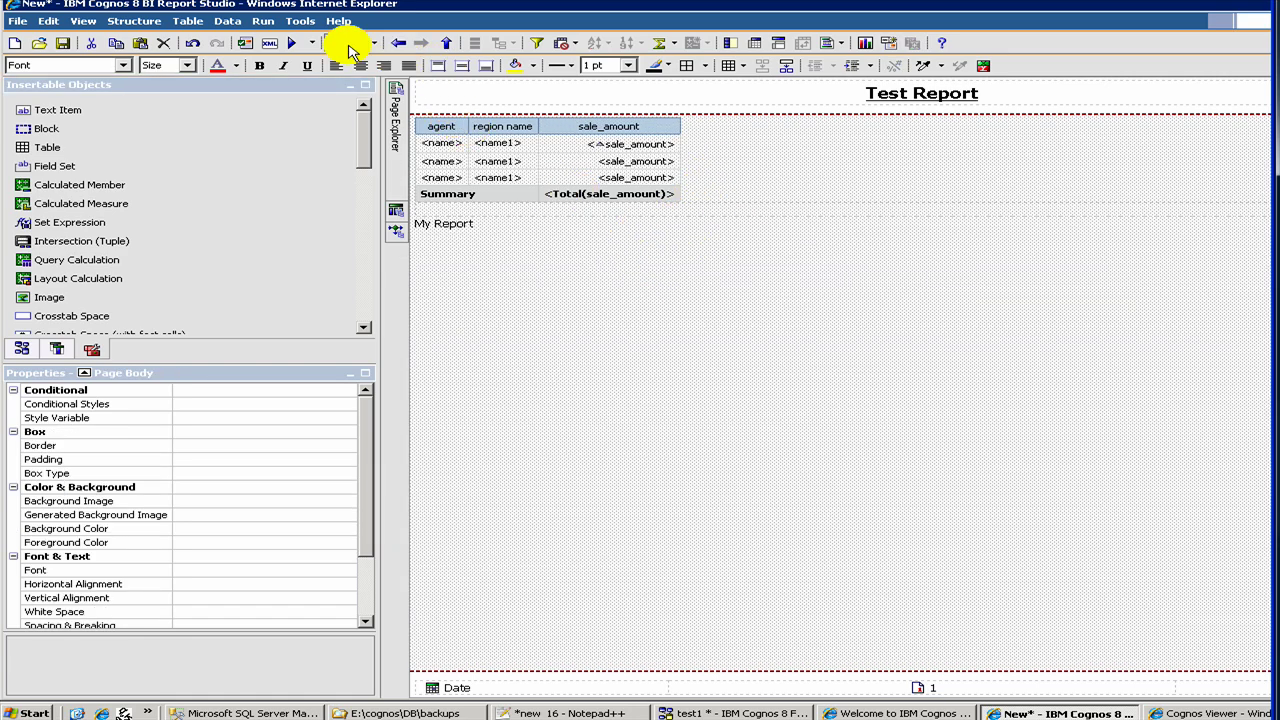
left_click(296, 50)
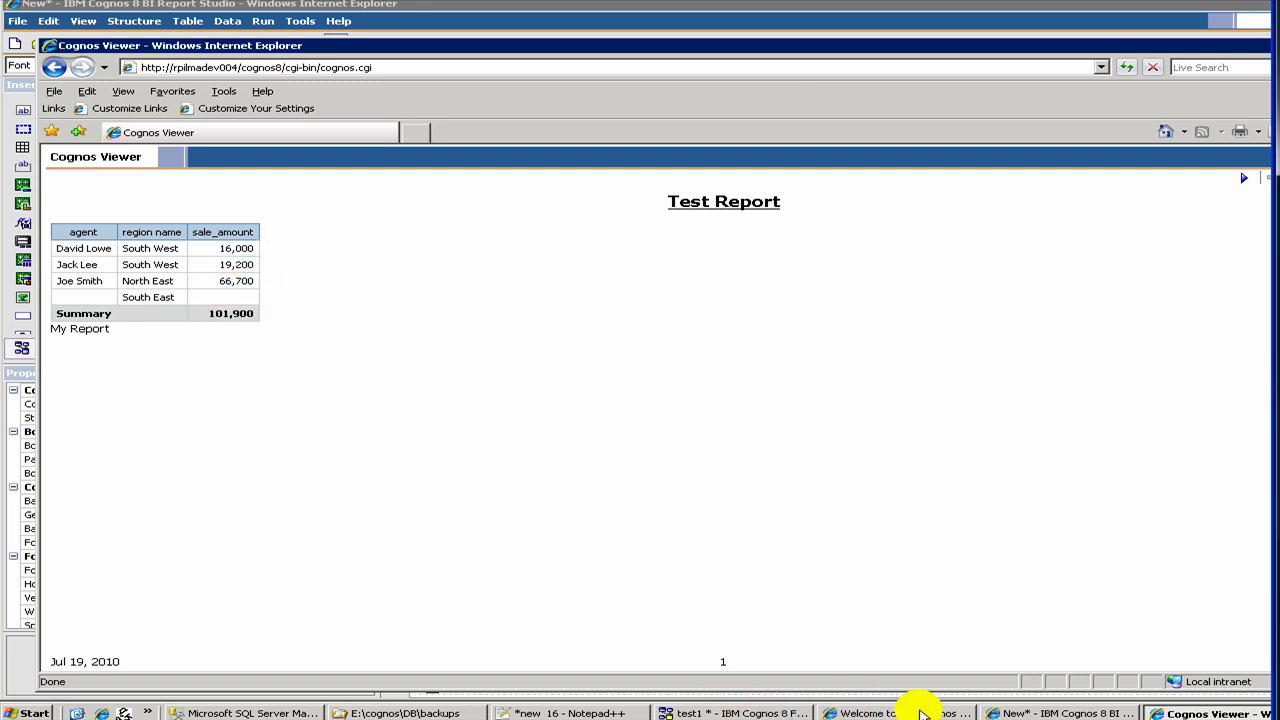
Back in Report Studio, drag a Query Calculation from the Toolbox toward the list
left_click(1000, 713)
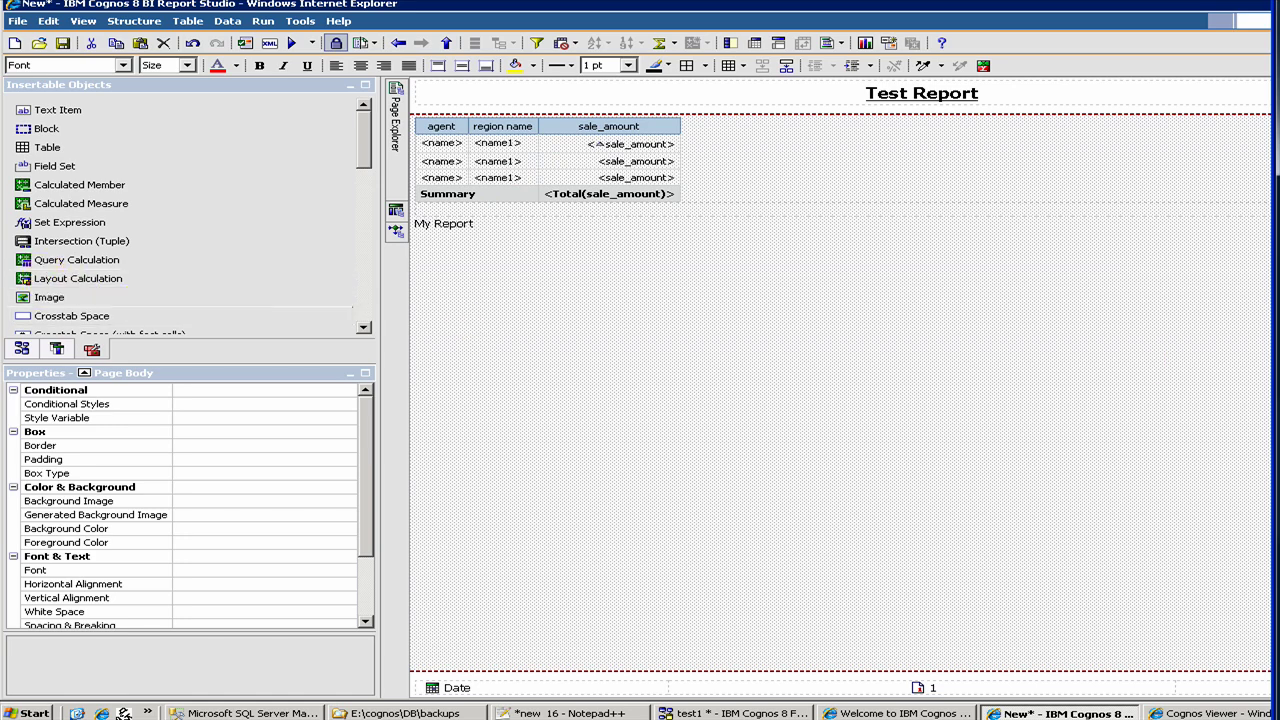
scroll(180, 210, "down", 1)
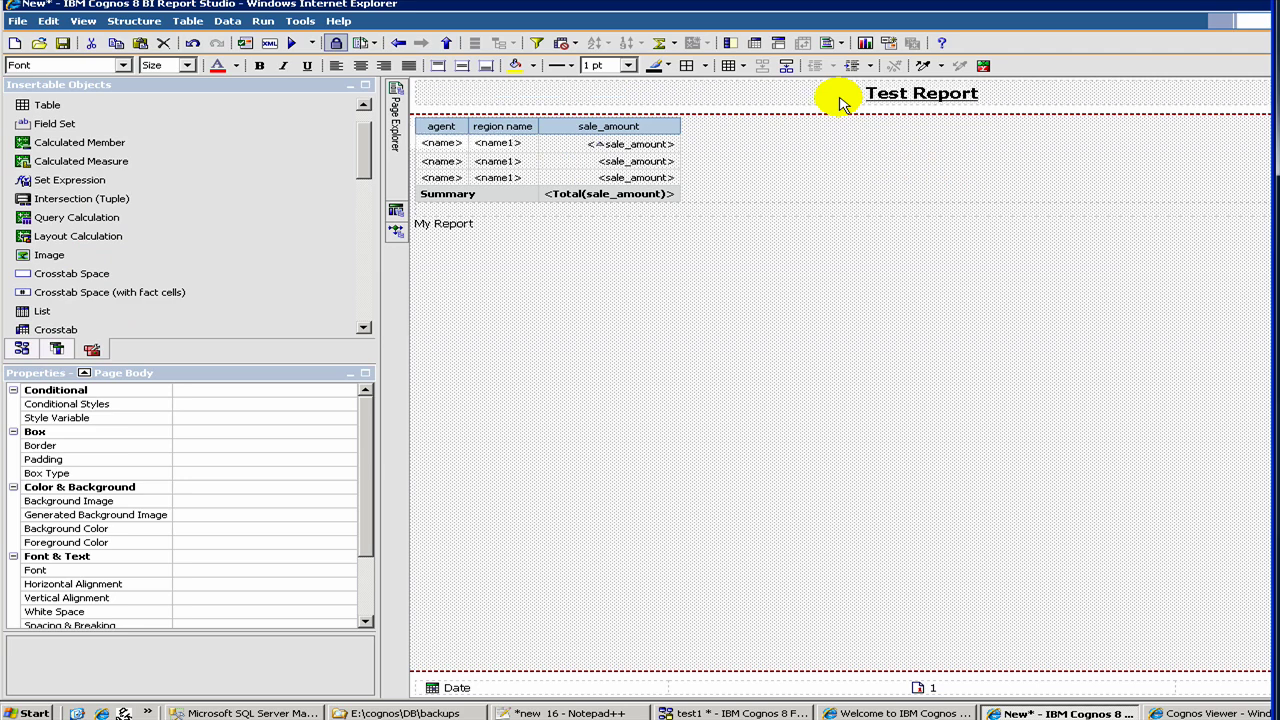
left_click(700, 140)
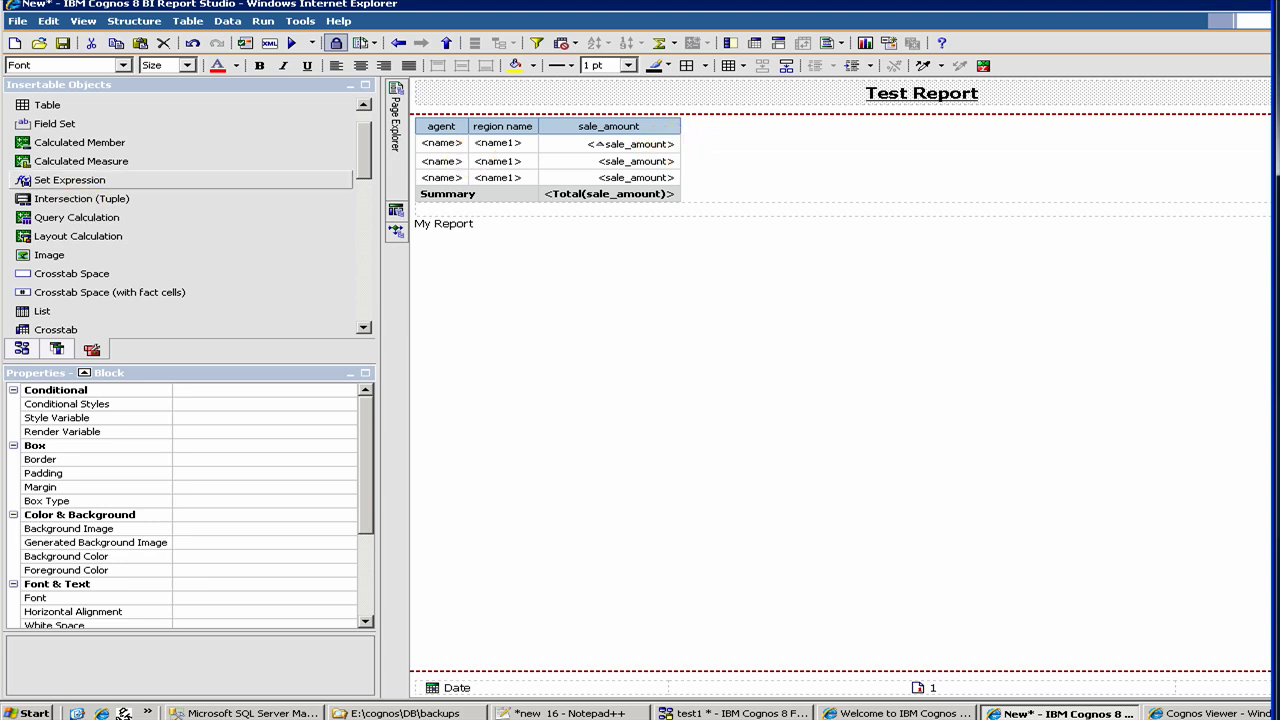
left_click_drag(40, 212, 40, 226)
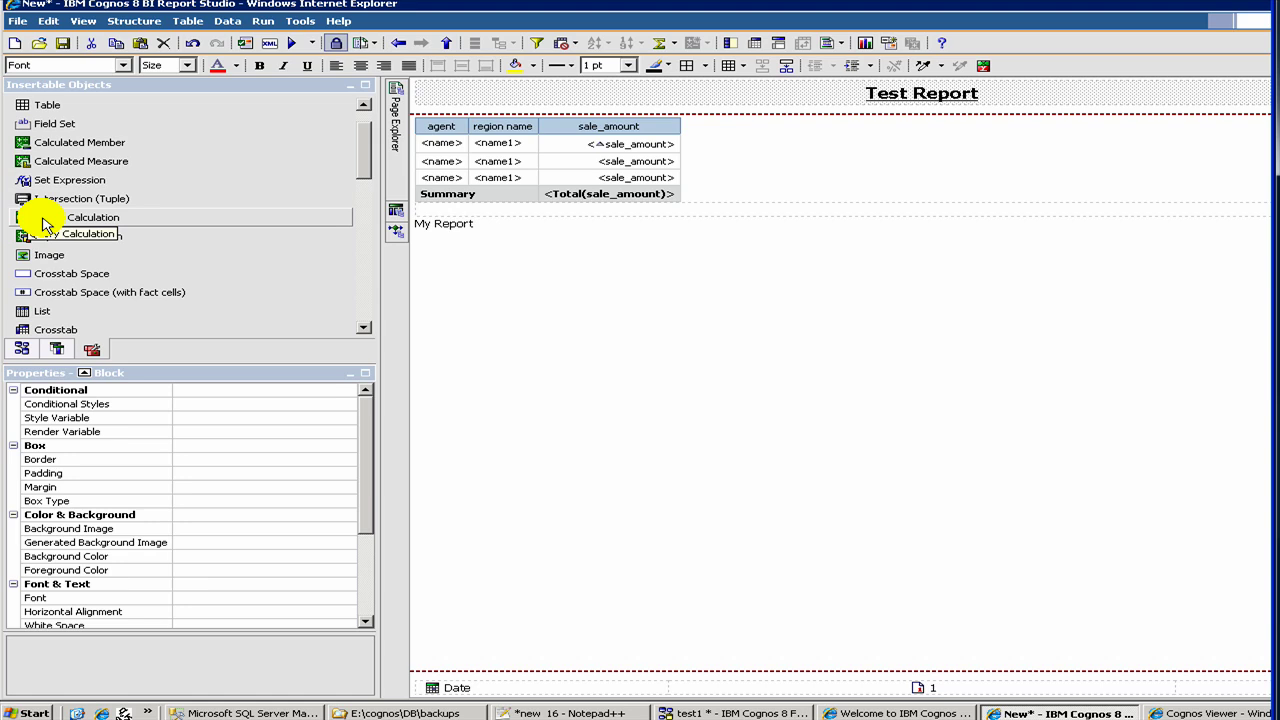
Drop a calculation named Sales Commission right of sale_amount and show the Data Items list
left_click_drag(44, 226, 682, 170)
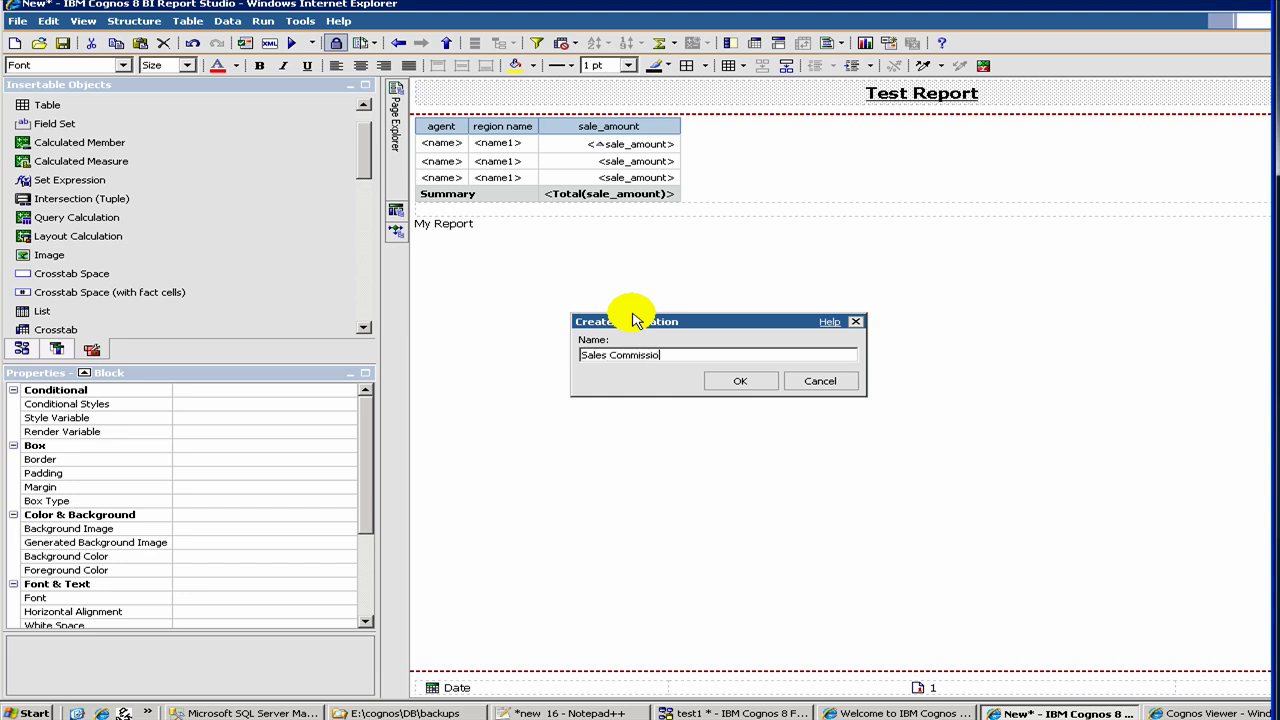
left_click(727, 385)
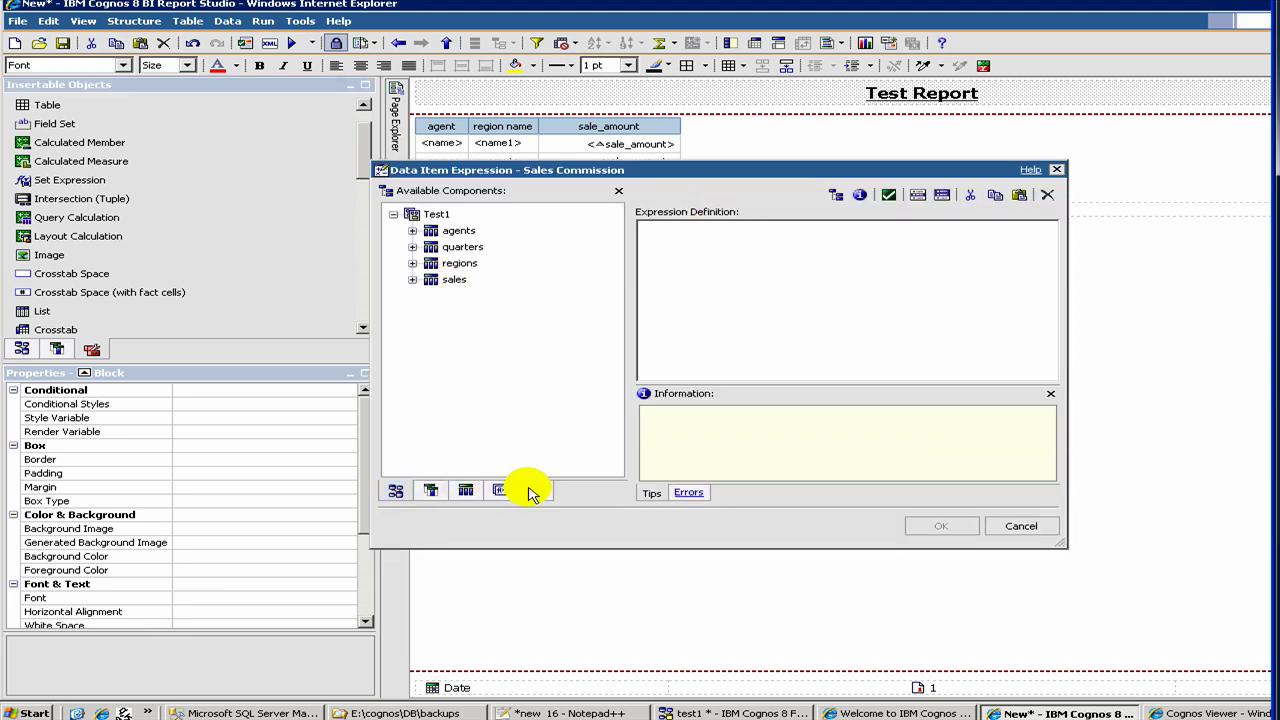
left_click(433, 492)
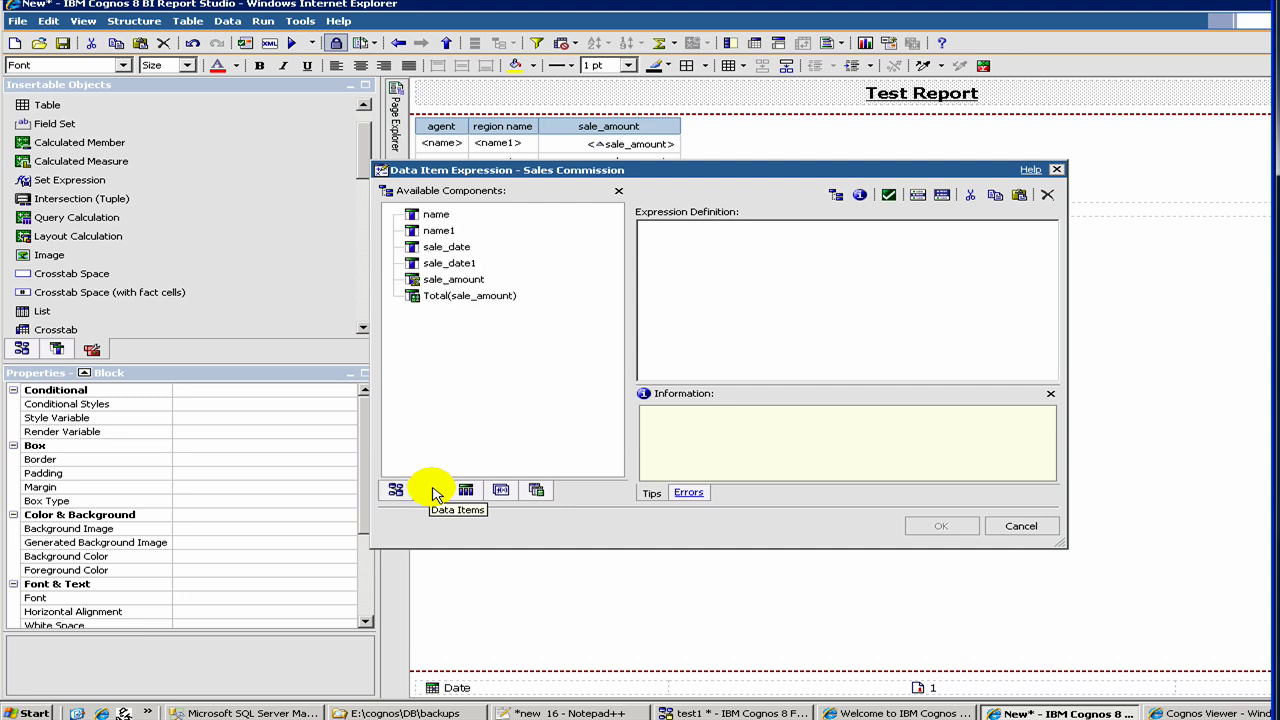
left_click(432, 279)
Build the expression [sale_amount] * .15 for Sales Commission
left_click(401, 488)
left_click(401, 490)
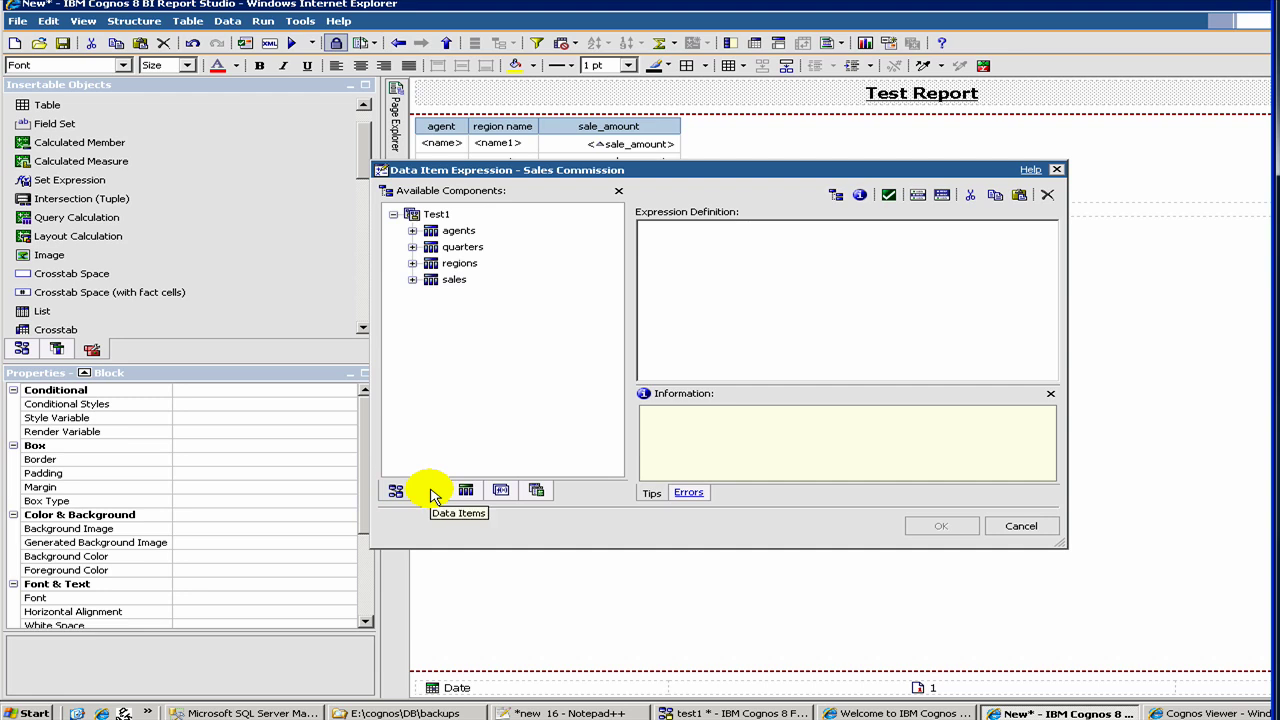
left_click(430, 490)
left_click(420, 282)
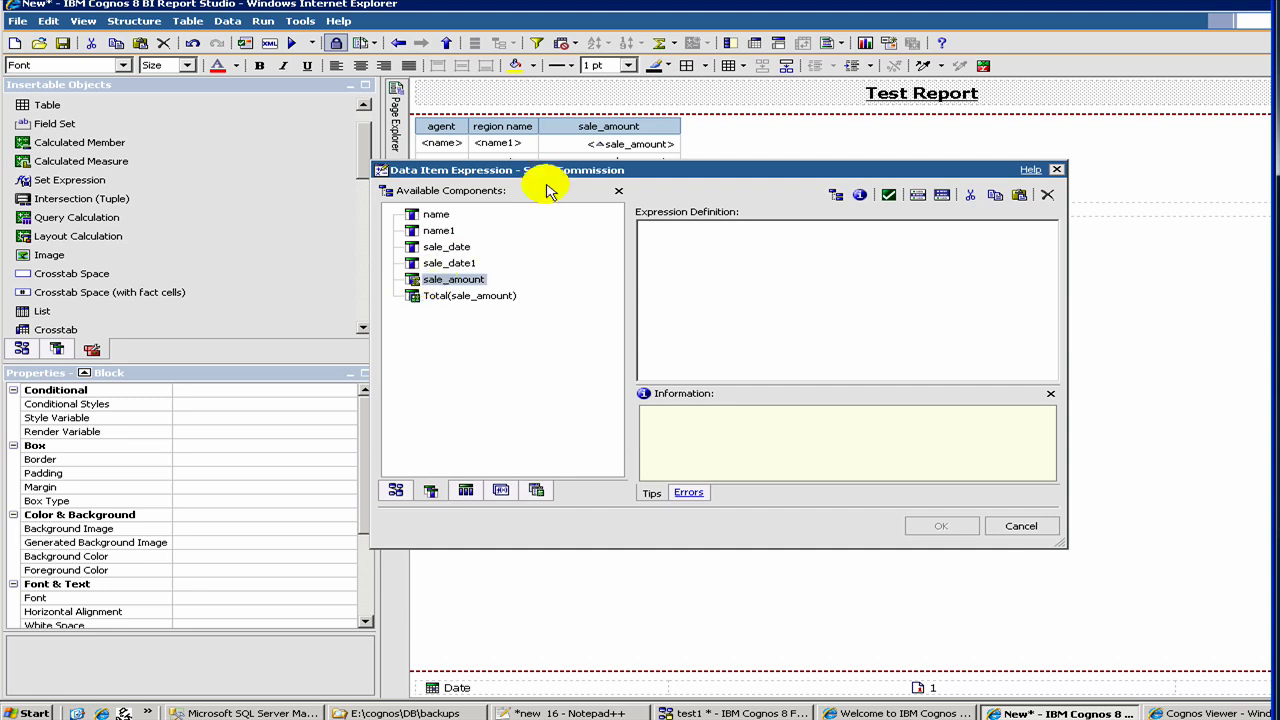
double_click(466, 281)
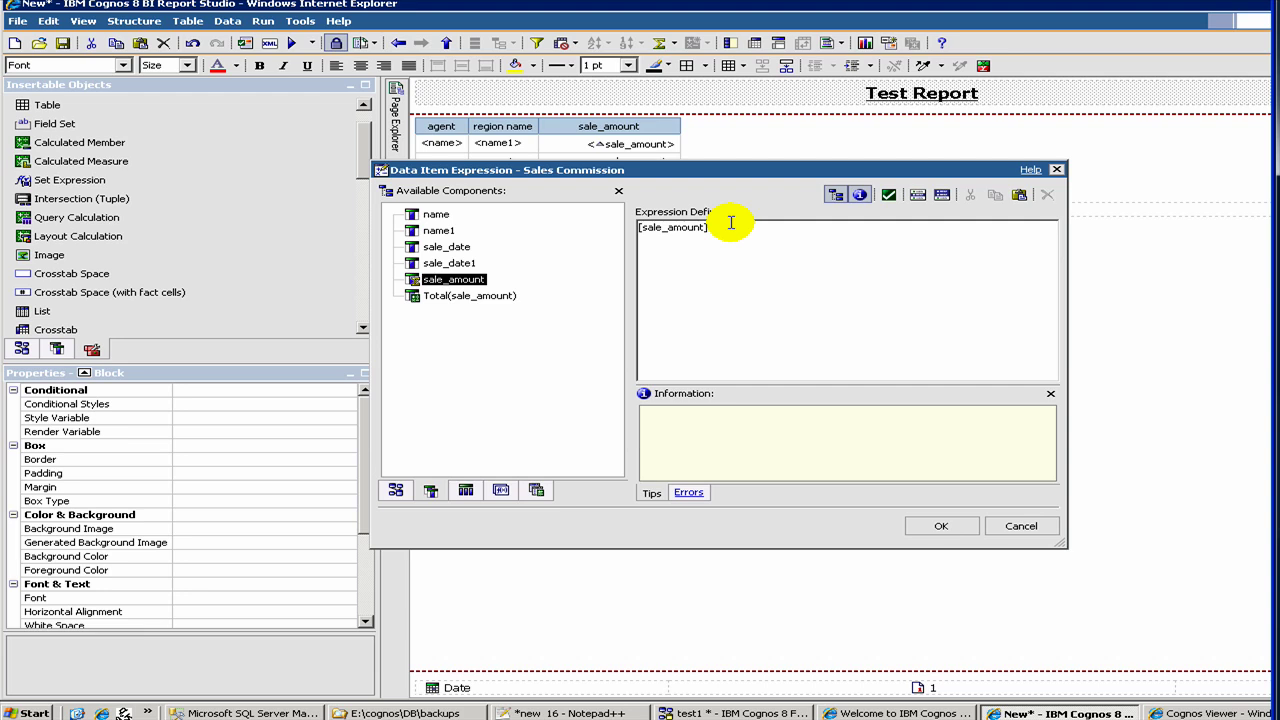
type("* .15")
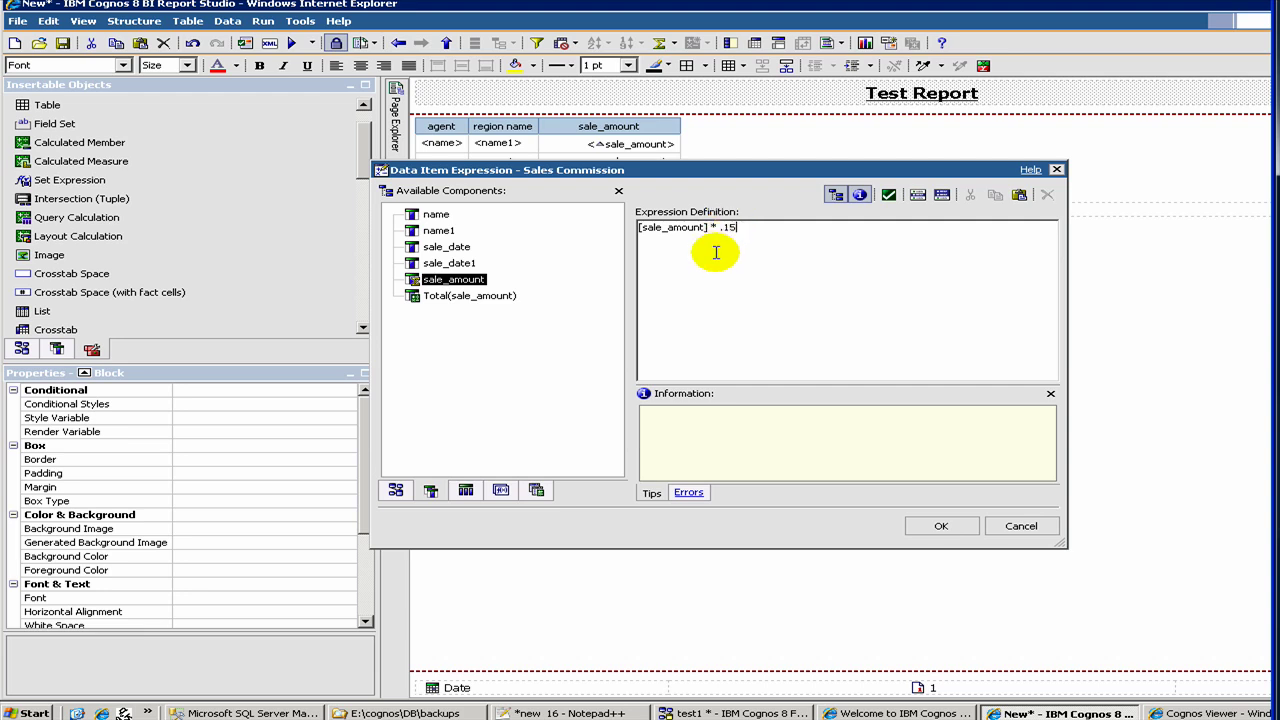
Complete the Sales Commission expression as [sale_amount] * .15 + 10, validate it, and add the column
left_click(503, 495)
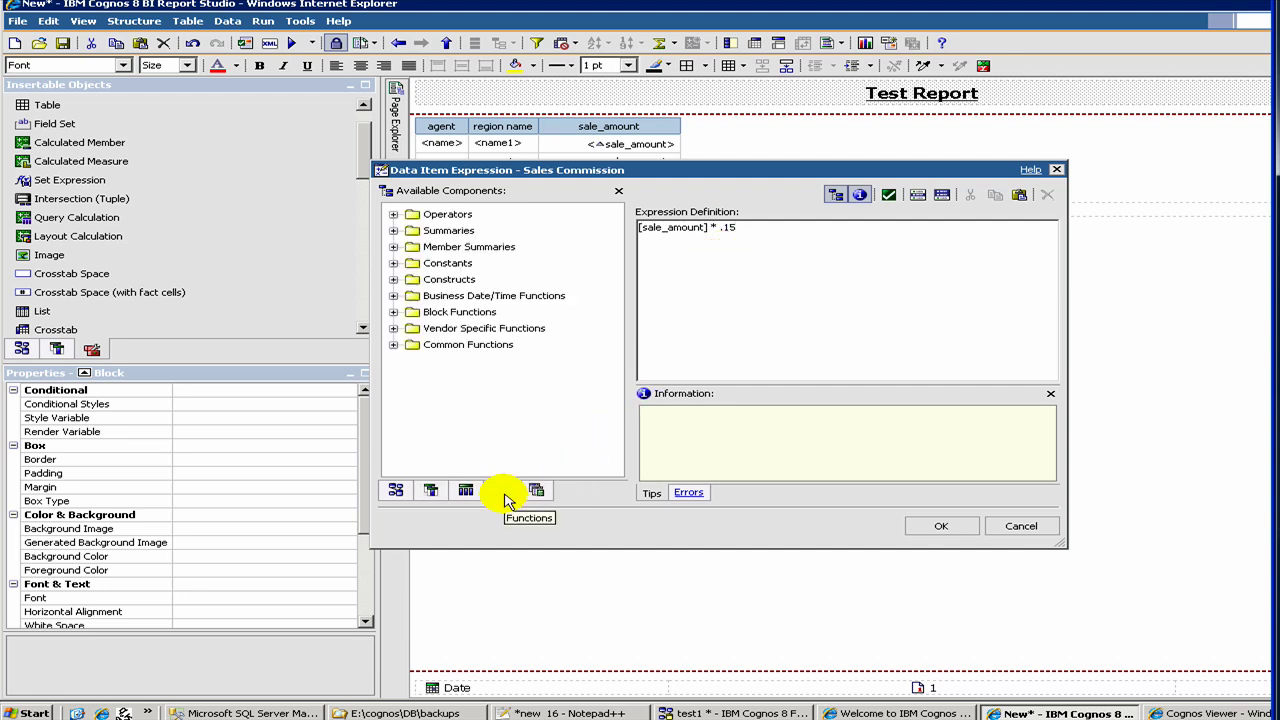
left_click(397, 214)
left_click(399, 215)
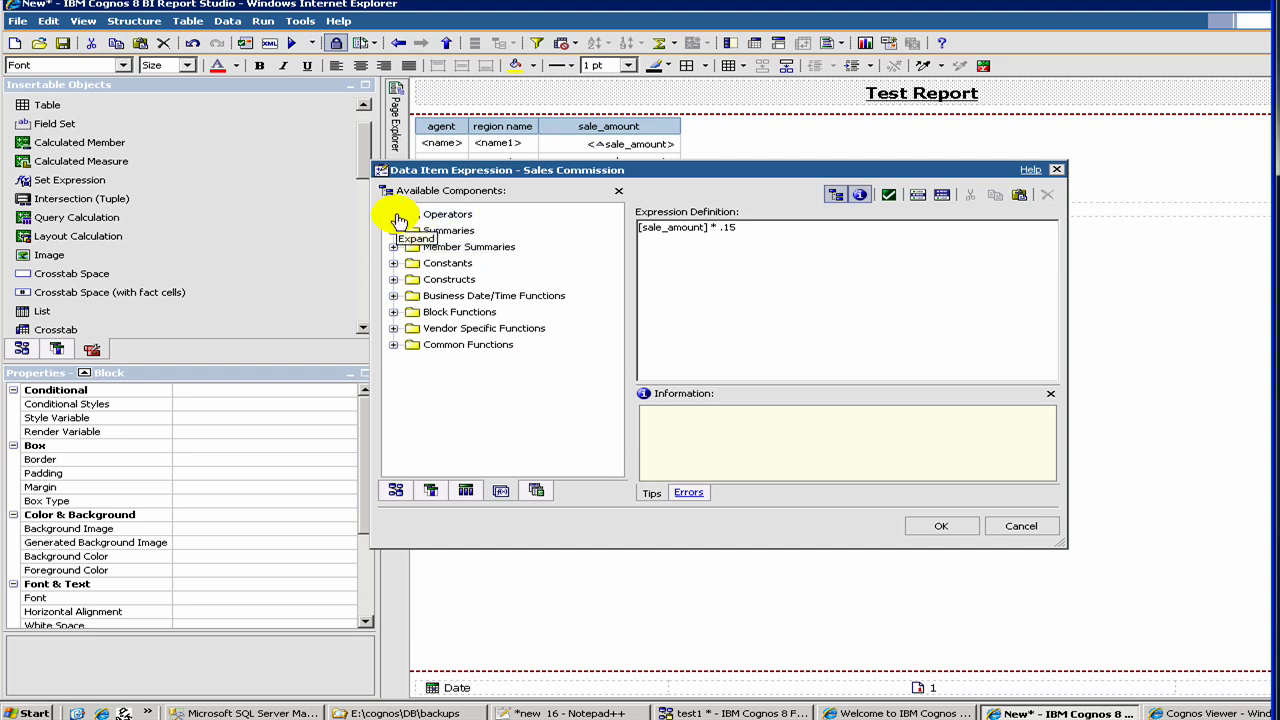
left_click(410, 312)
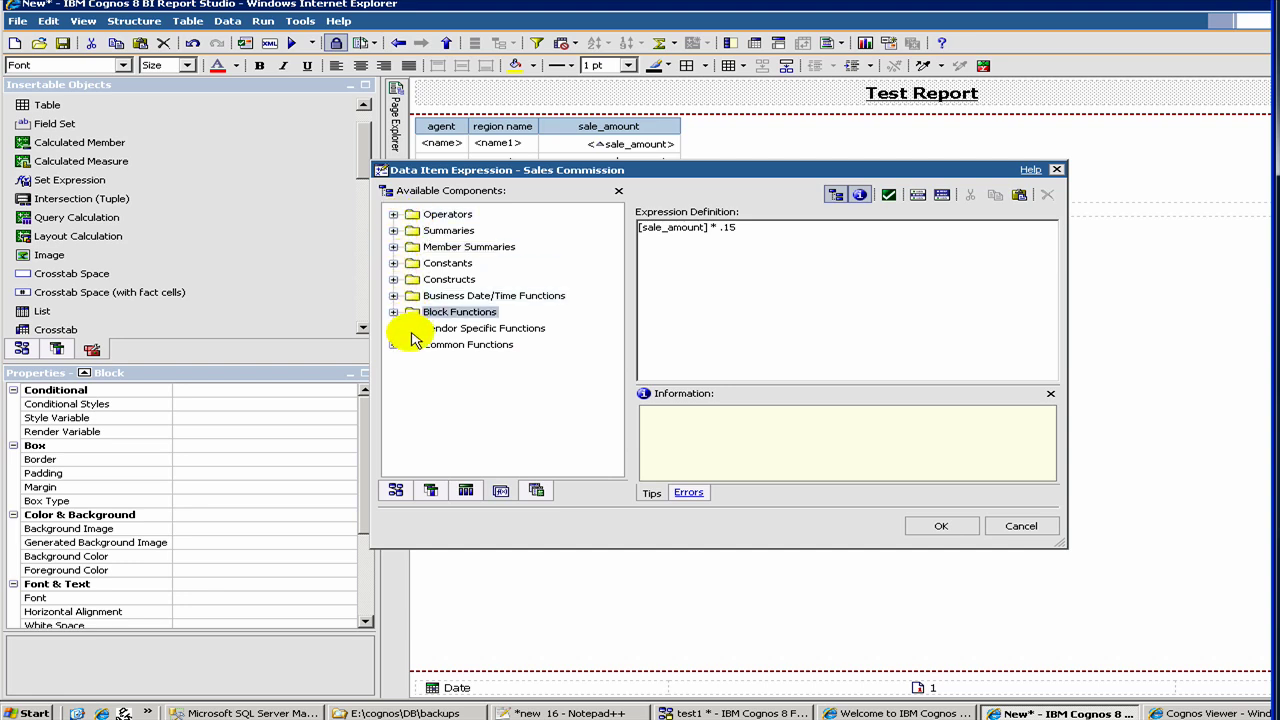
left_click(394, 215)
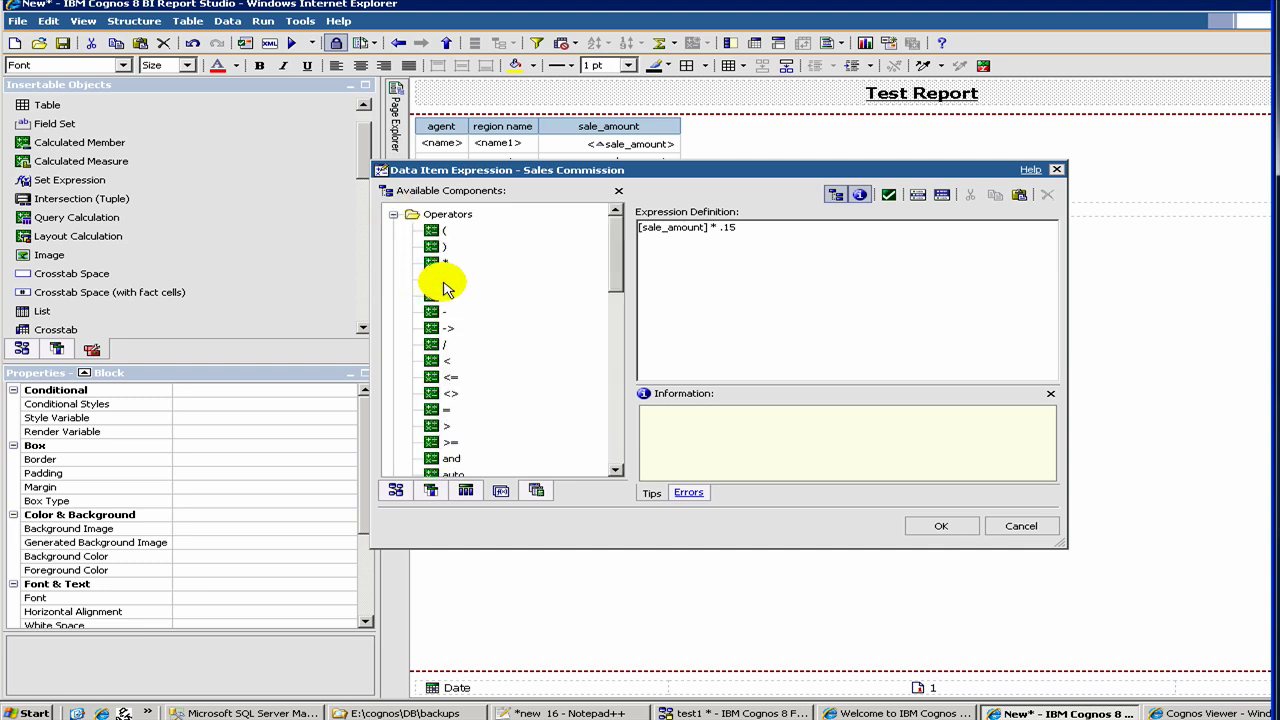
left_click(443, 280)
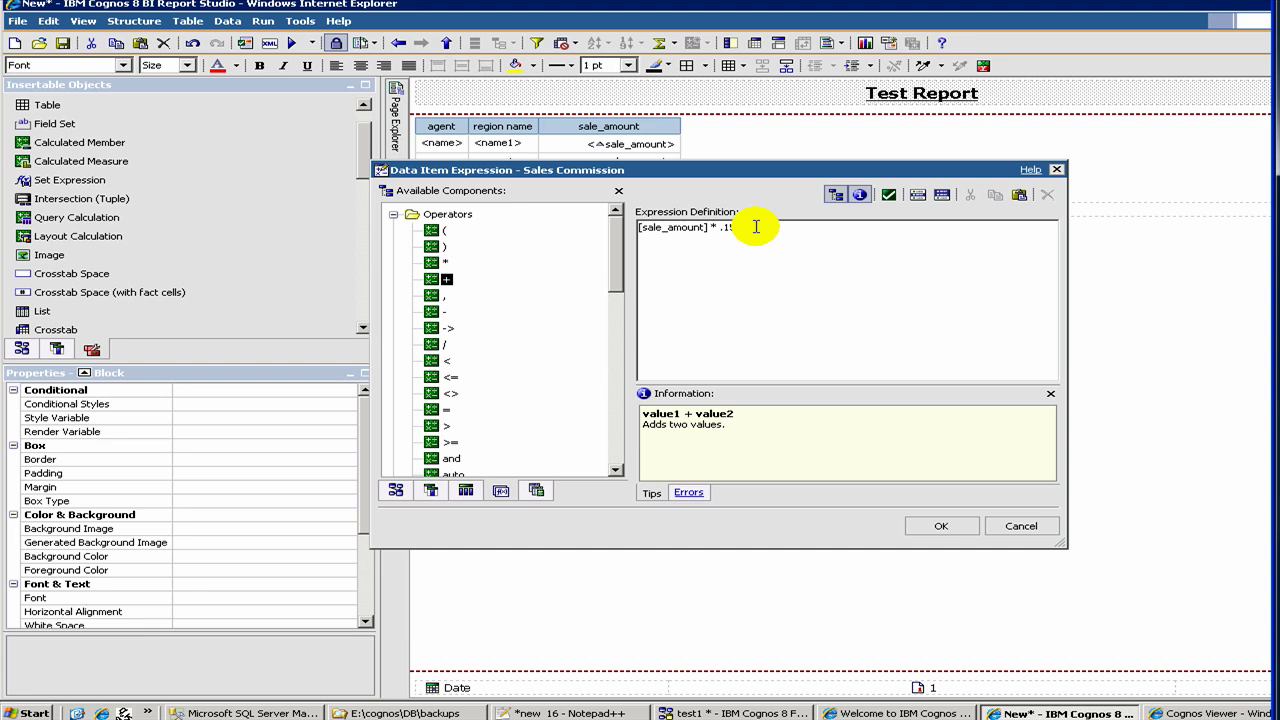
type("+ 10")
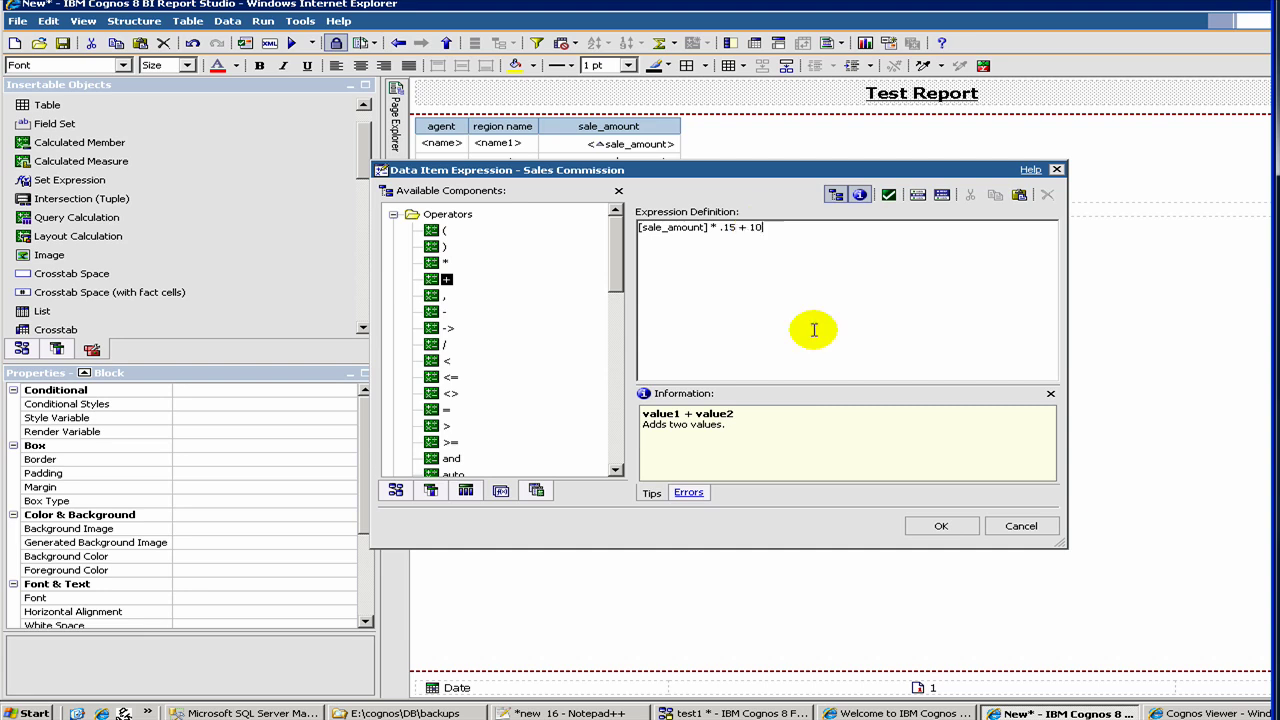
left_click(897, 198)
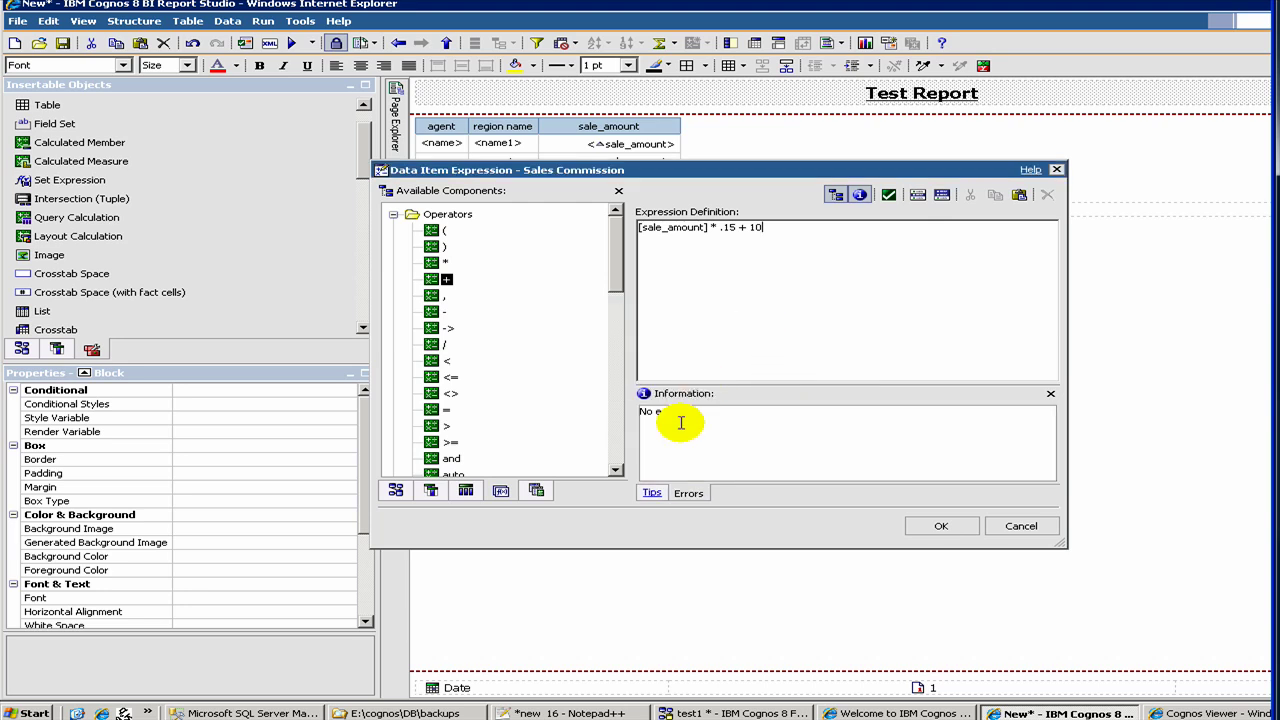
left_click(928, 530)
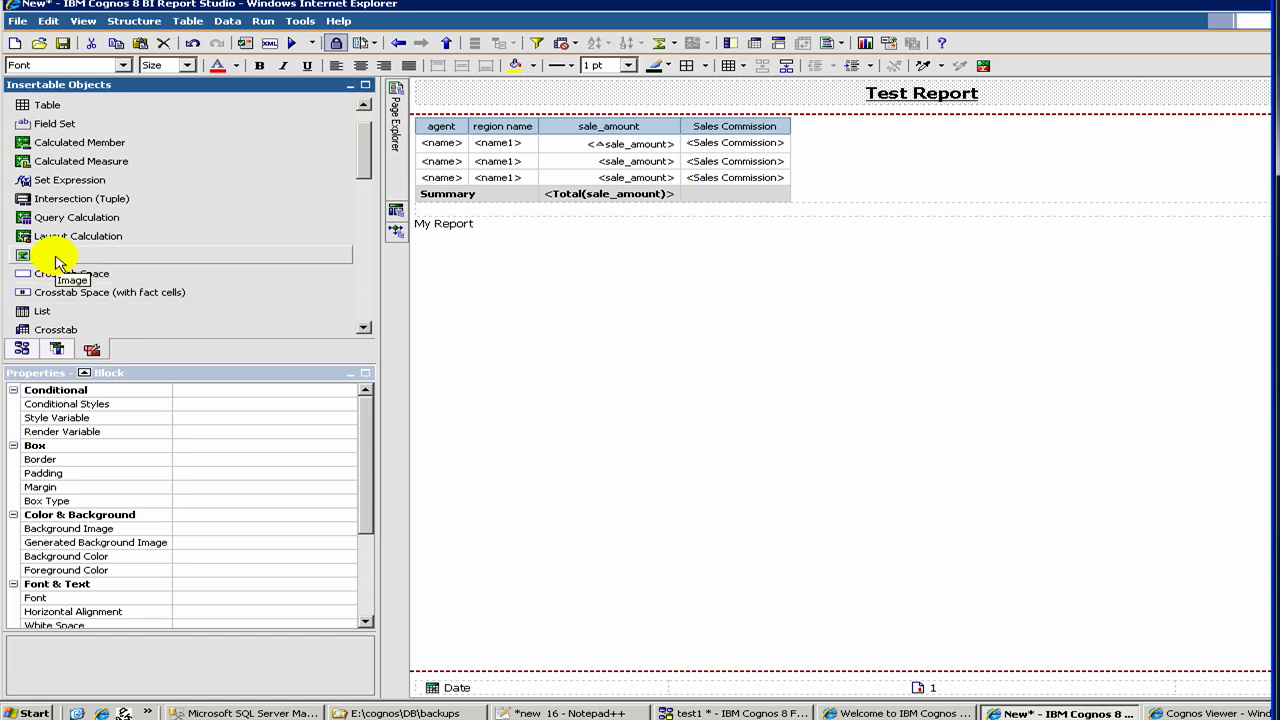
Insert a clustered Column chart below the Test Report list
mouse_move(57, 262)
left_mouse_down()
mouse_move(466, 257)
mouse_move(474, 229)
mouse_move(460, 229)
mouse_move(486, 237)
left_mouse_up()
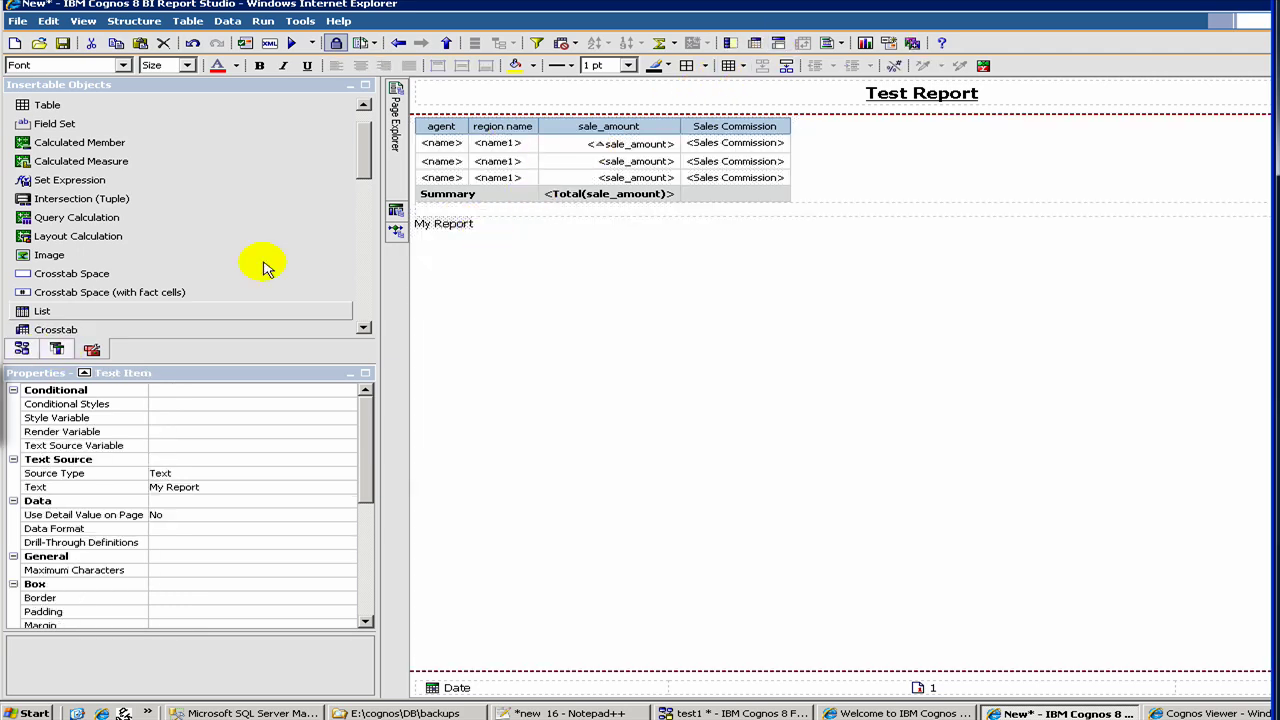
left_click(363, 191)
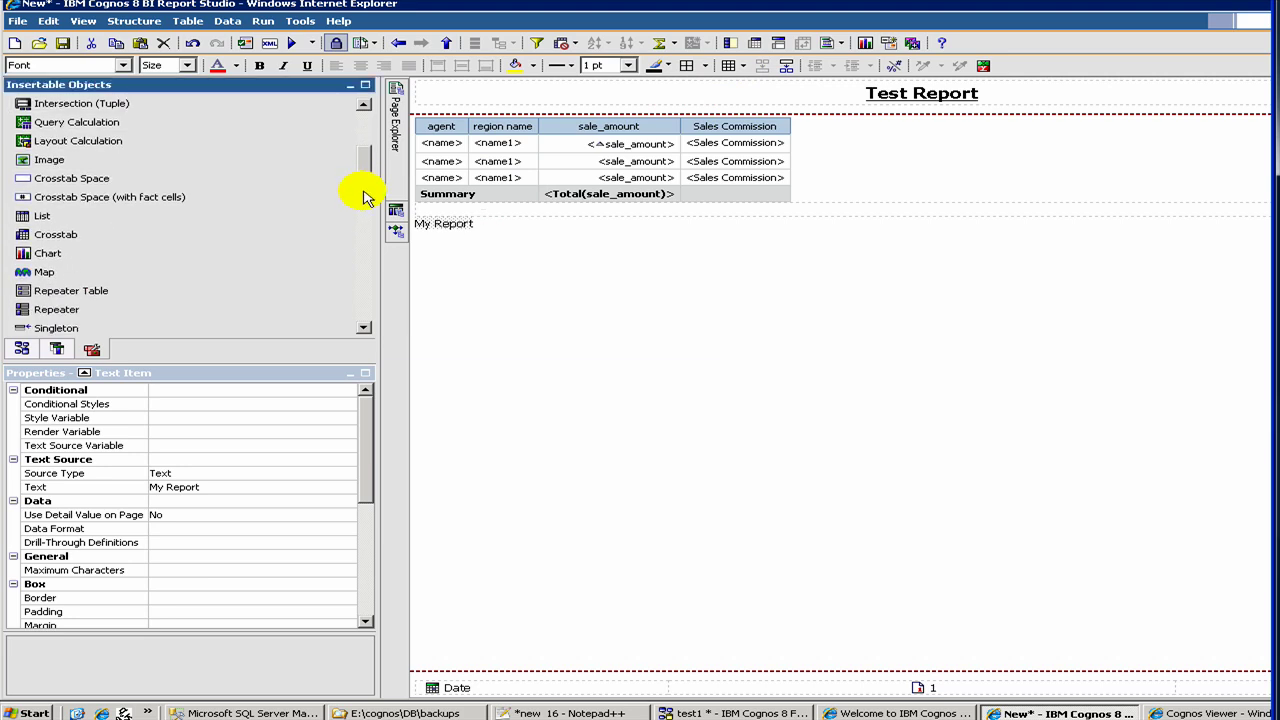
scroll(60, 225, "down", 1)
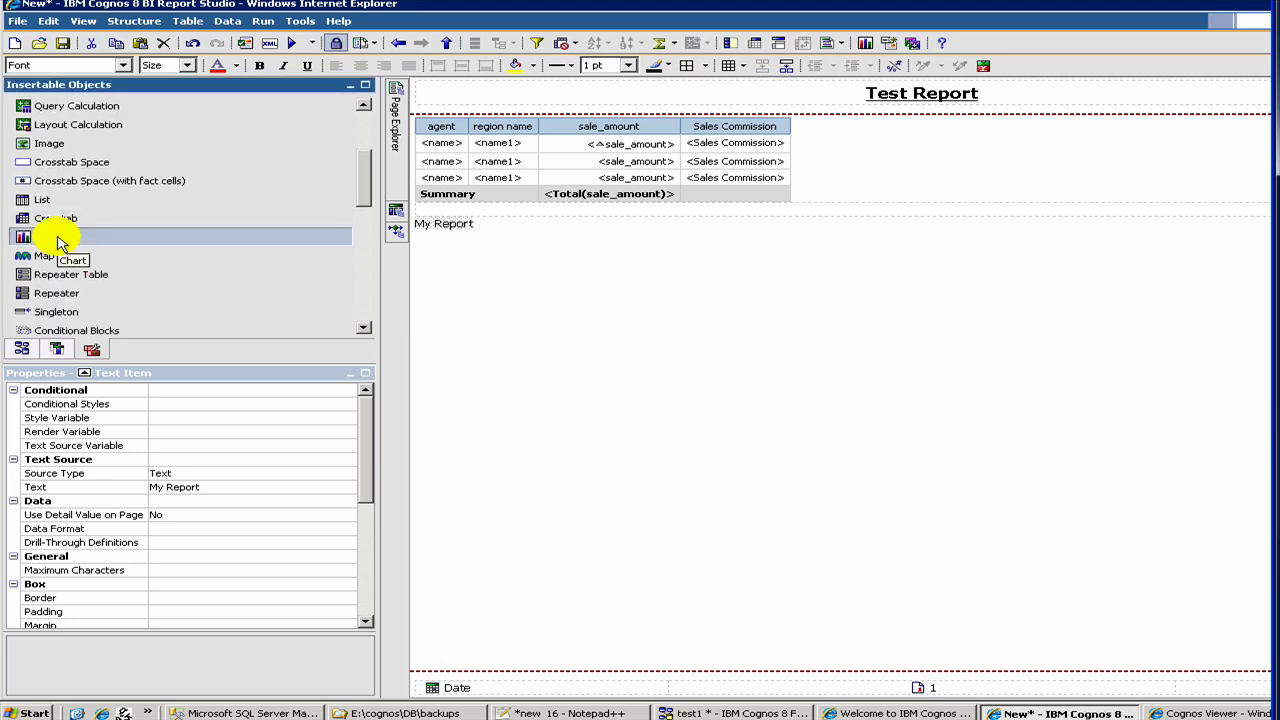
mouse_move(43, 246)
left_mouse_down()
mouse_move(455, 275)
mouse_move(470, 288)
mouse_move(494, 257)
mouse_move(490, 305)
mouse_move(500, 243)
left_mouse_up()
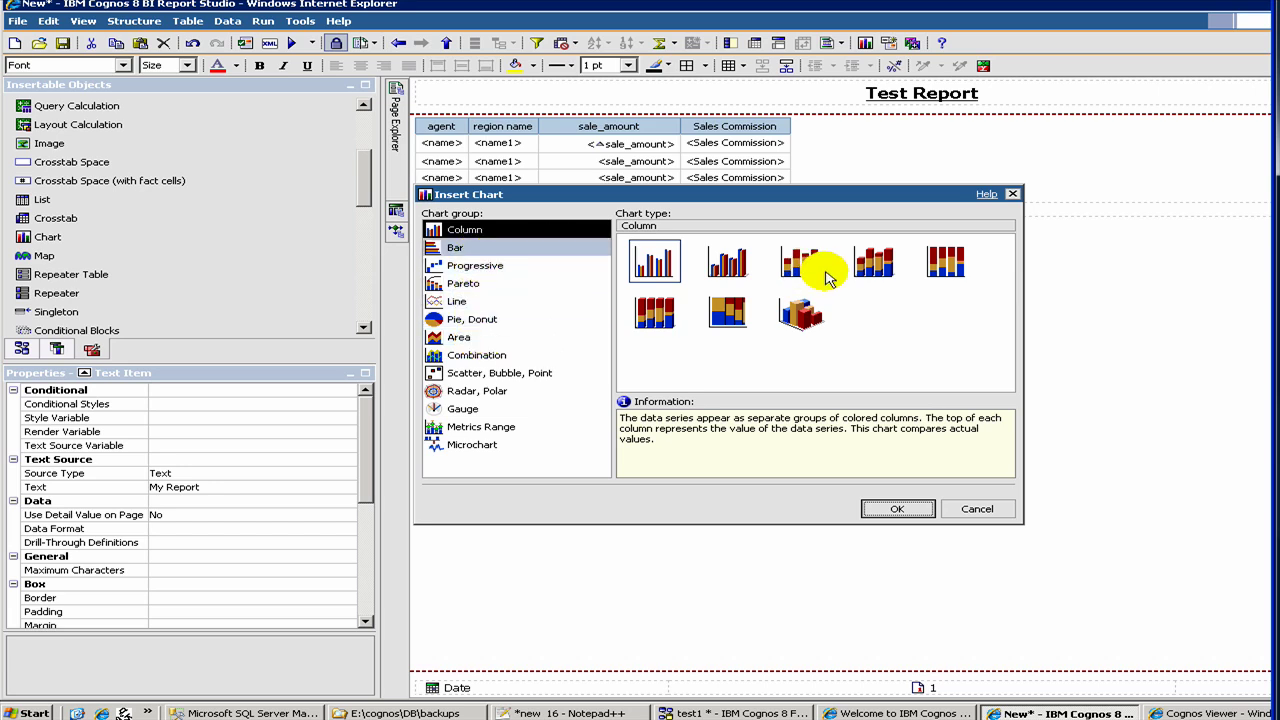
left_click(645, 260)
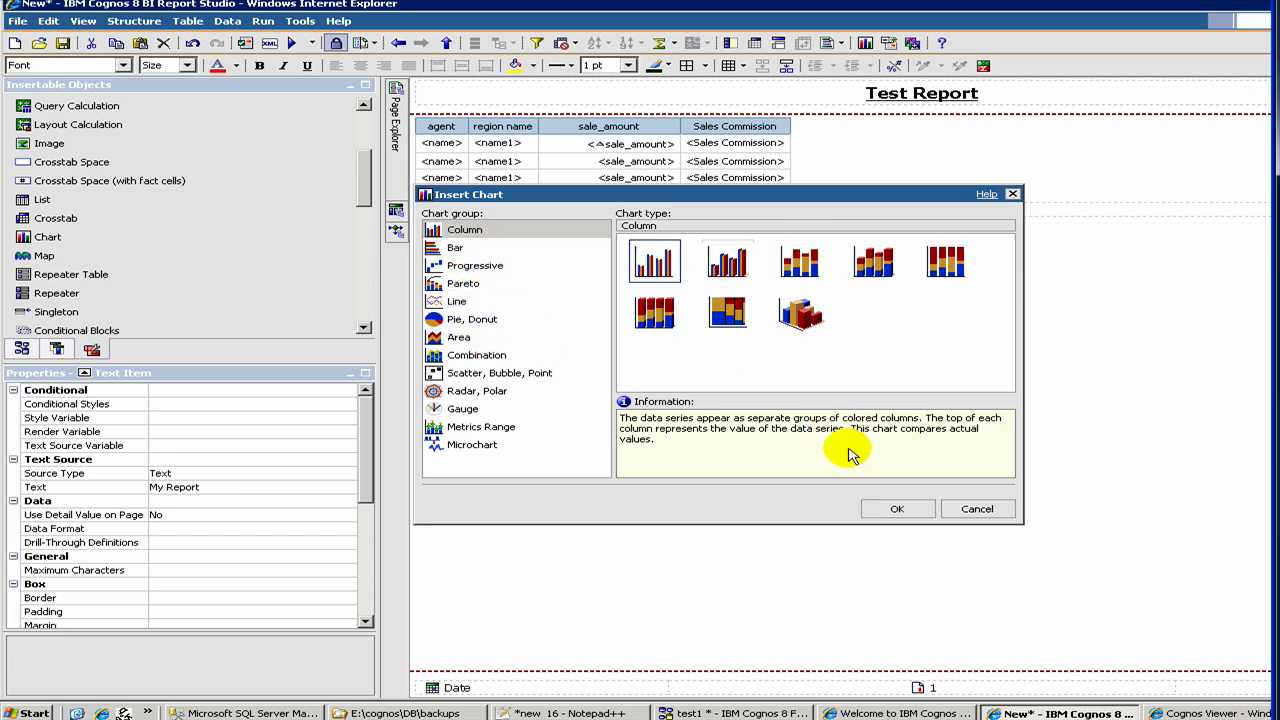
left_click(895, 509)
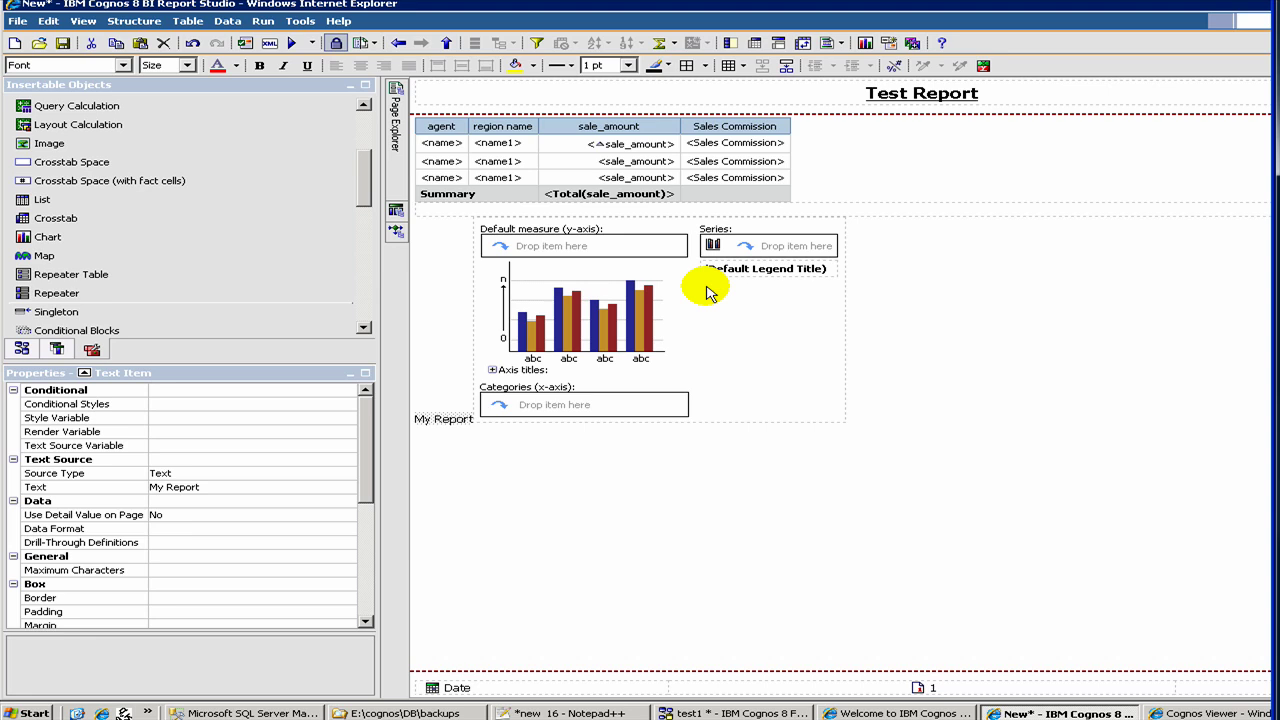
Switch the new column chart's Query property from Query2 to Query1
left_click(703, 320)
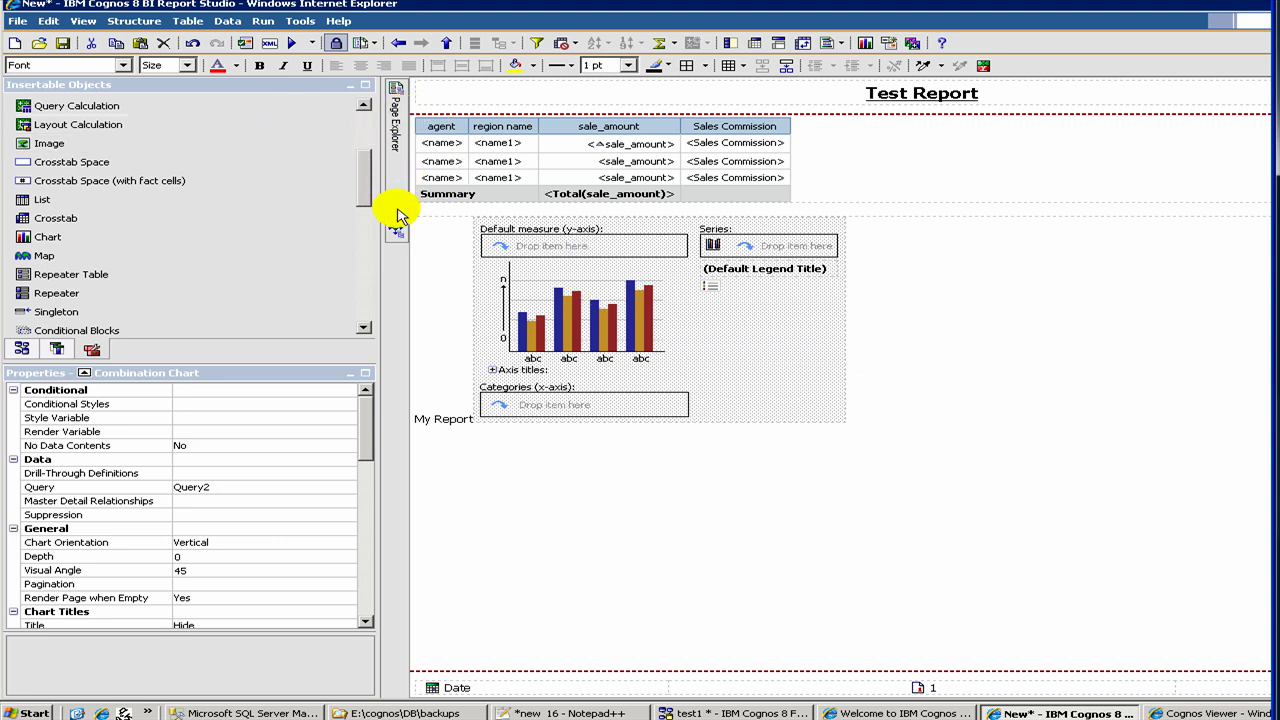
left_click(397, 210)
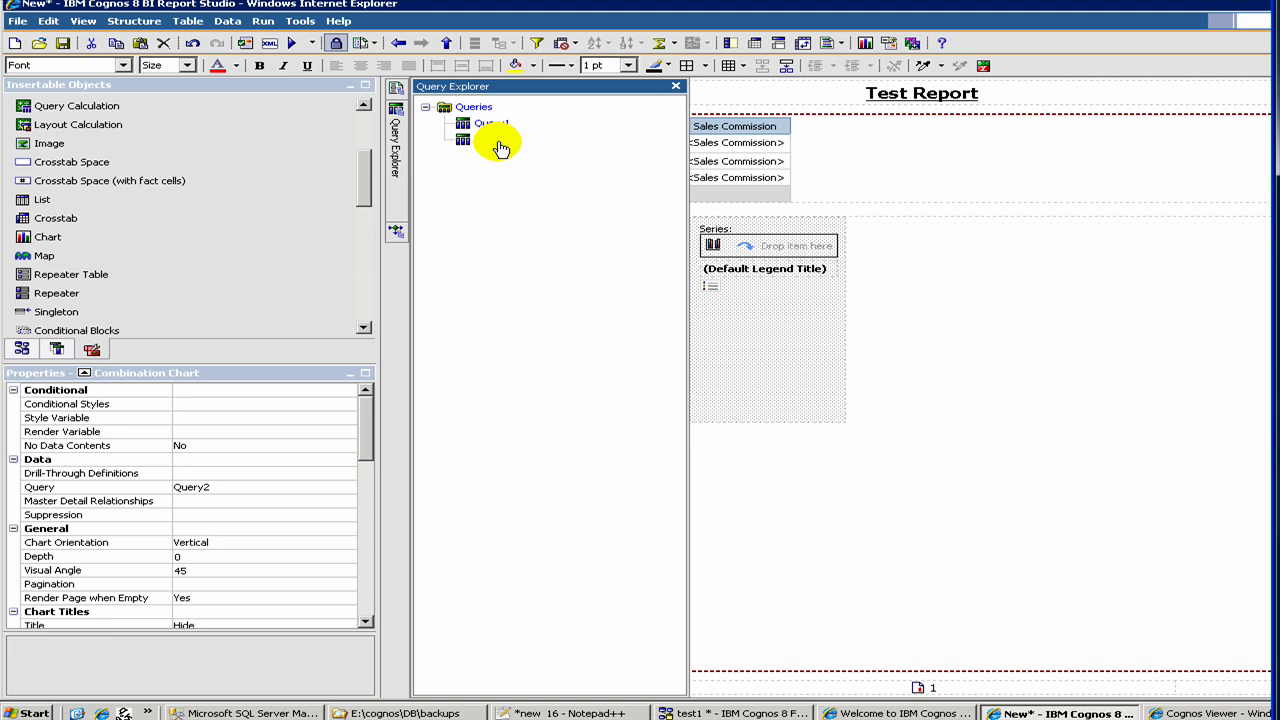
left_click(262, 488)
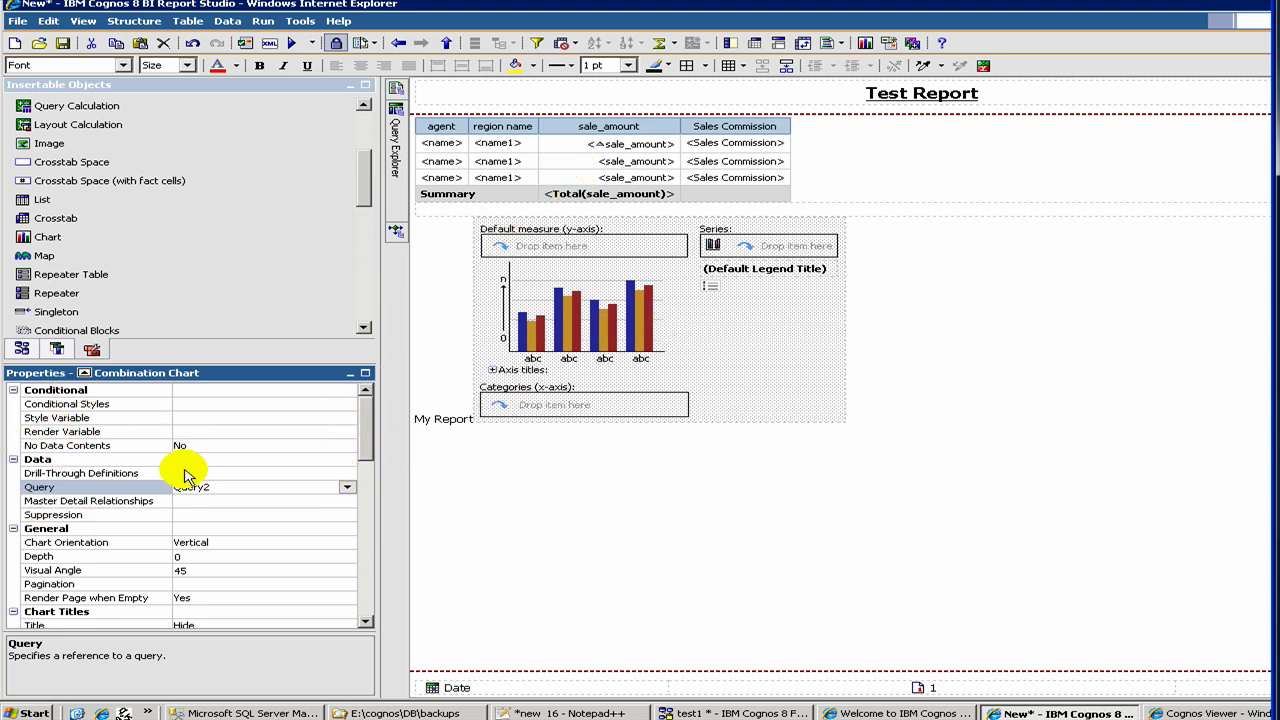
left_click(340, 487)
left_click(282, 510)
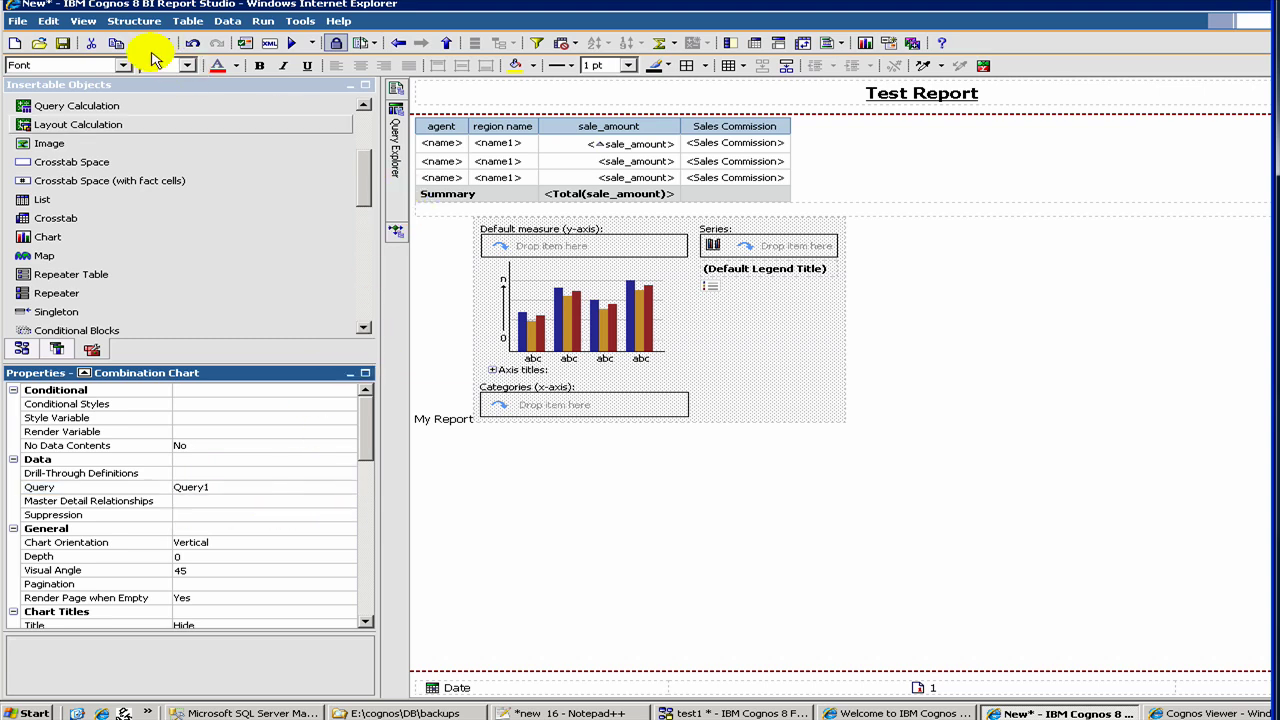
Save the report under the name 'sales_report 1' in the Test1 public folder
left_click(62, 45)
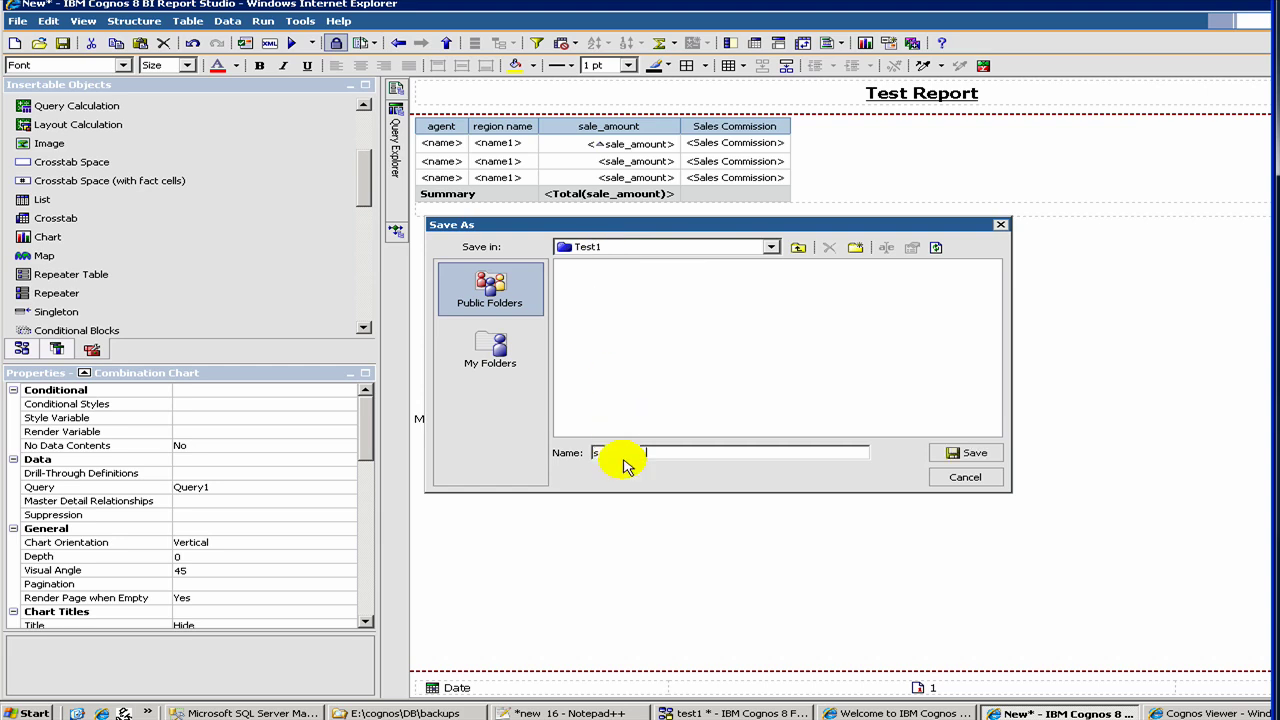
left_click(966, 454)
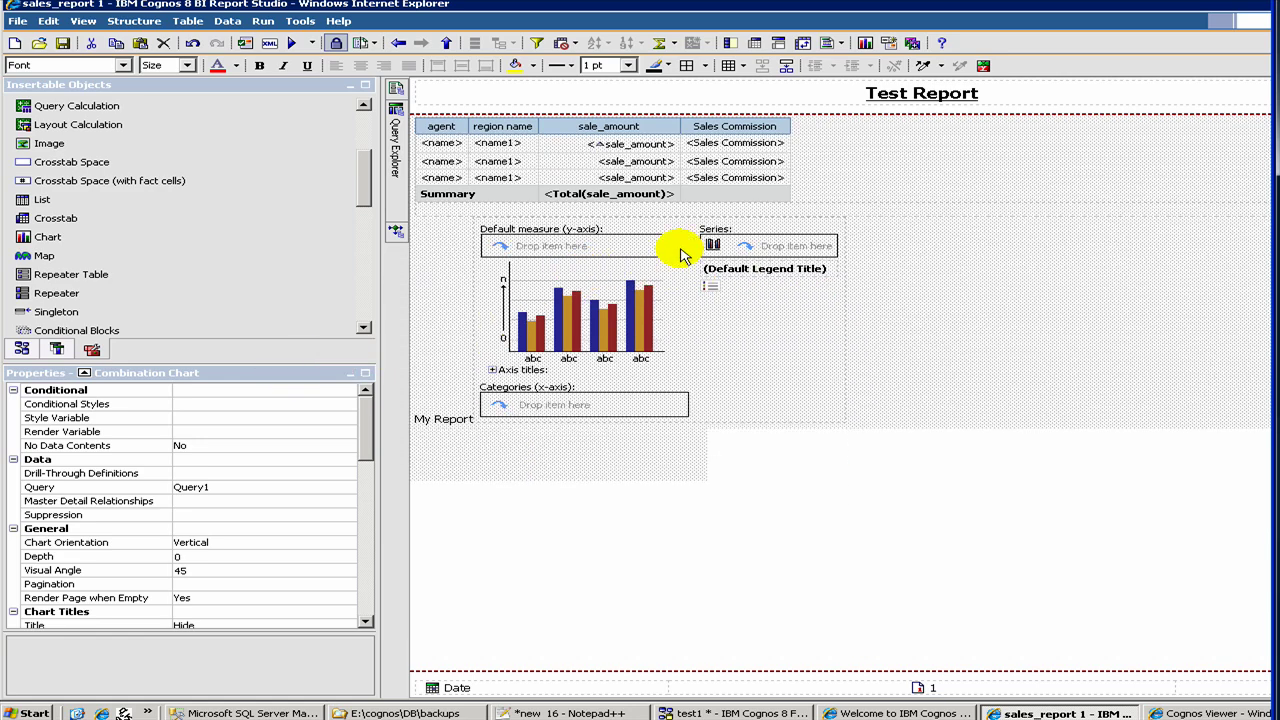
Show the data items available in Query1 on the Data Items tab
left_click(866, 178)
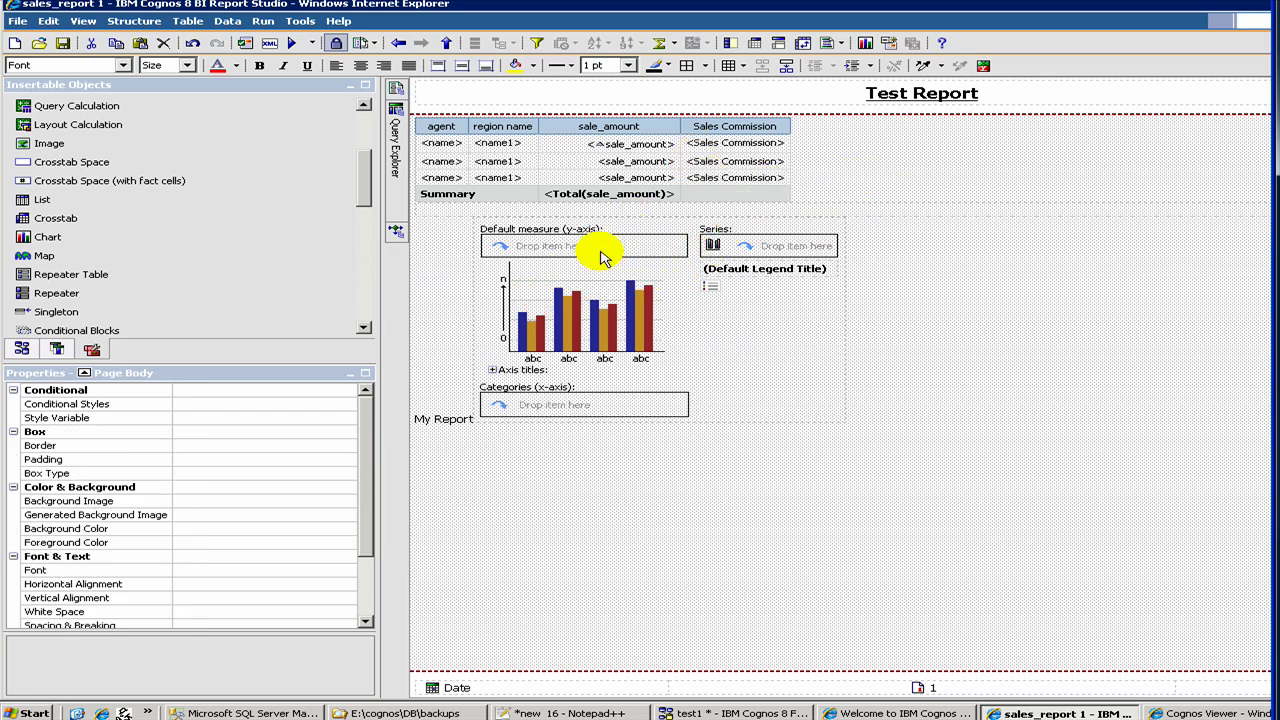
left_click(857, 95)
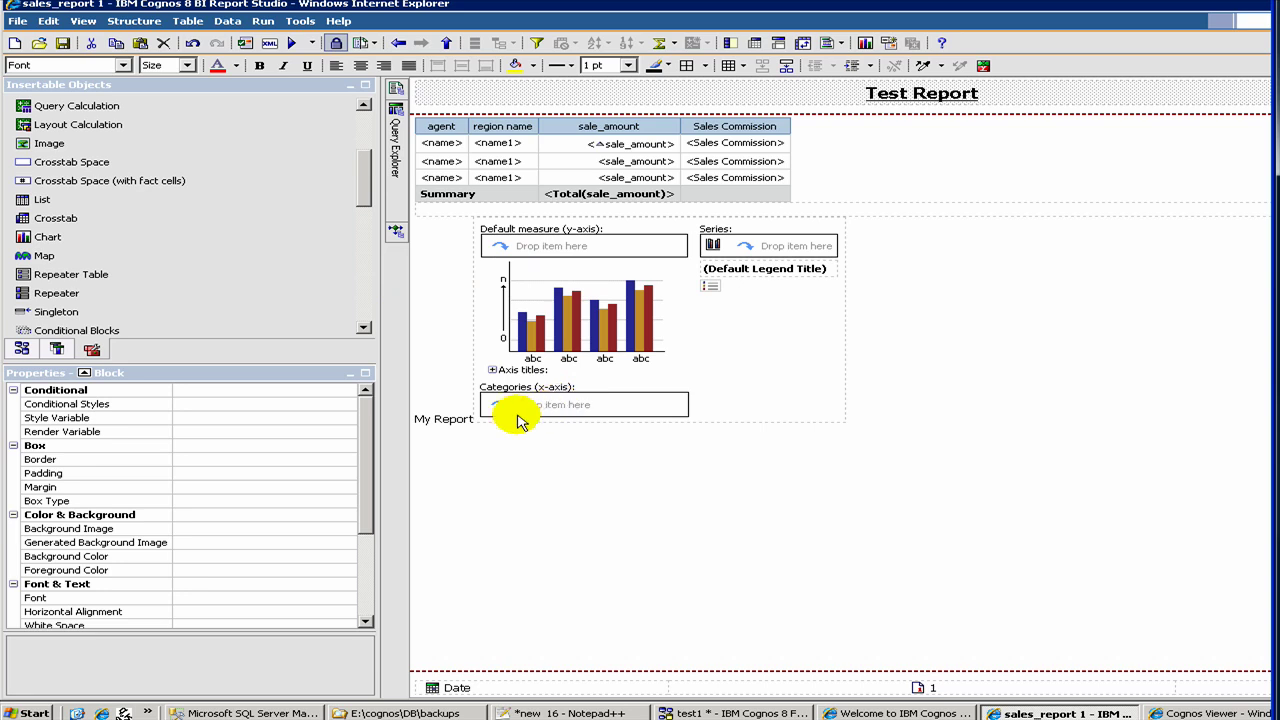
left_click(57, 348)
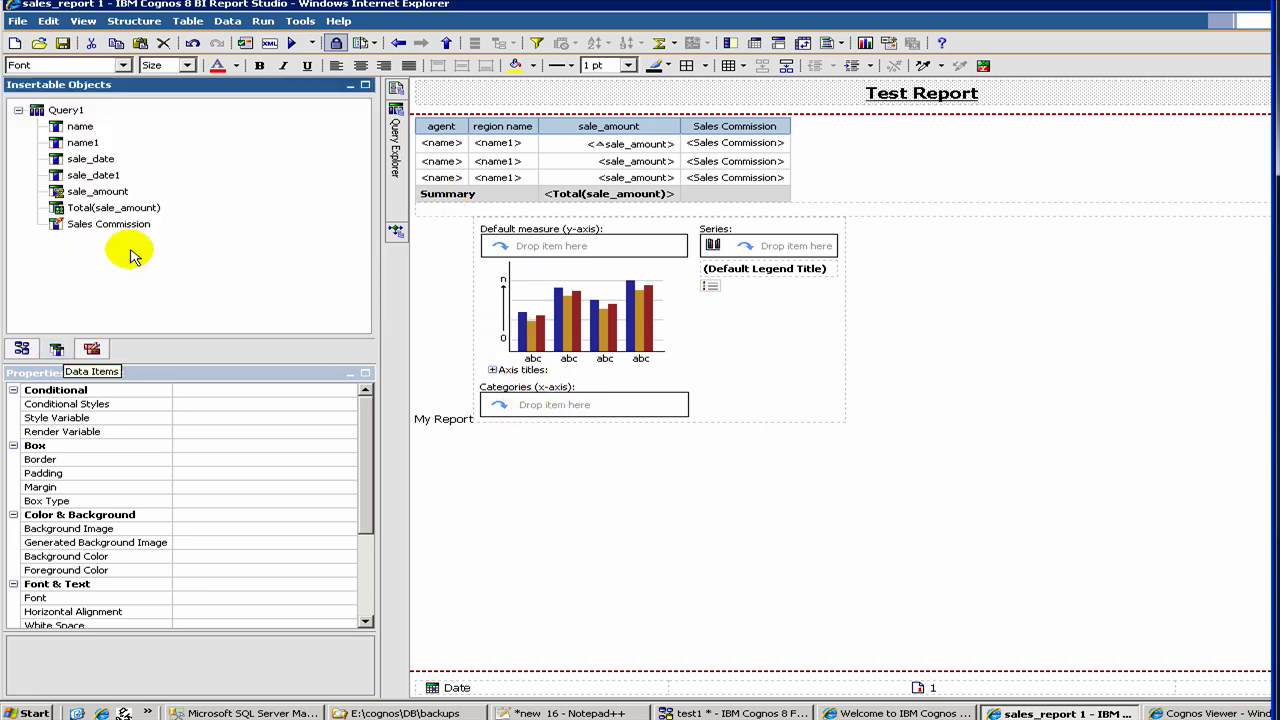
left_click(84, 178)
left_click(84, 191)
left_click(84, 207)
left_click(86, 224)
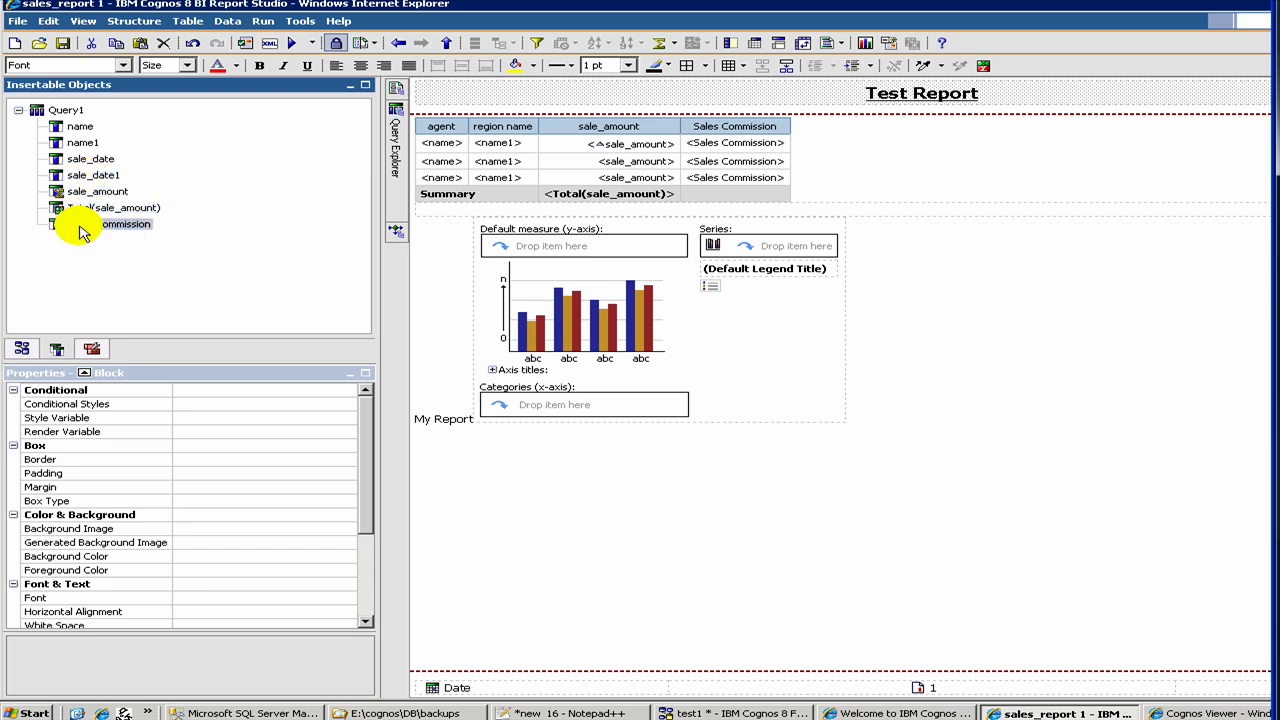
Make sale_amount the chart's default measure and name1 its categories
left_click(119, 226)
left_click(86, 192)
left_click_drag(84, 197, 543, 243)
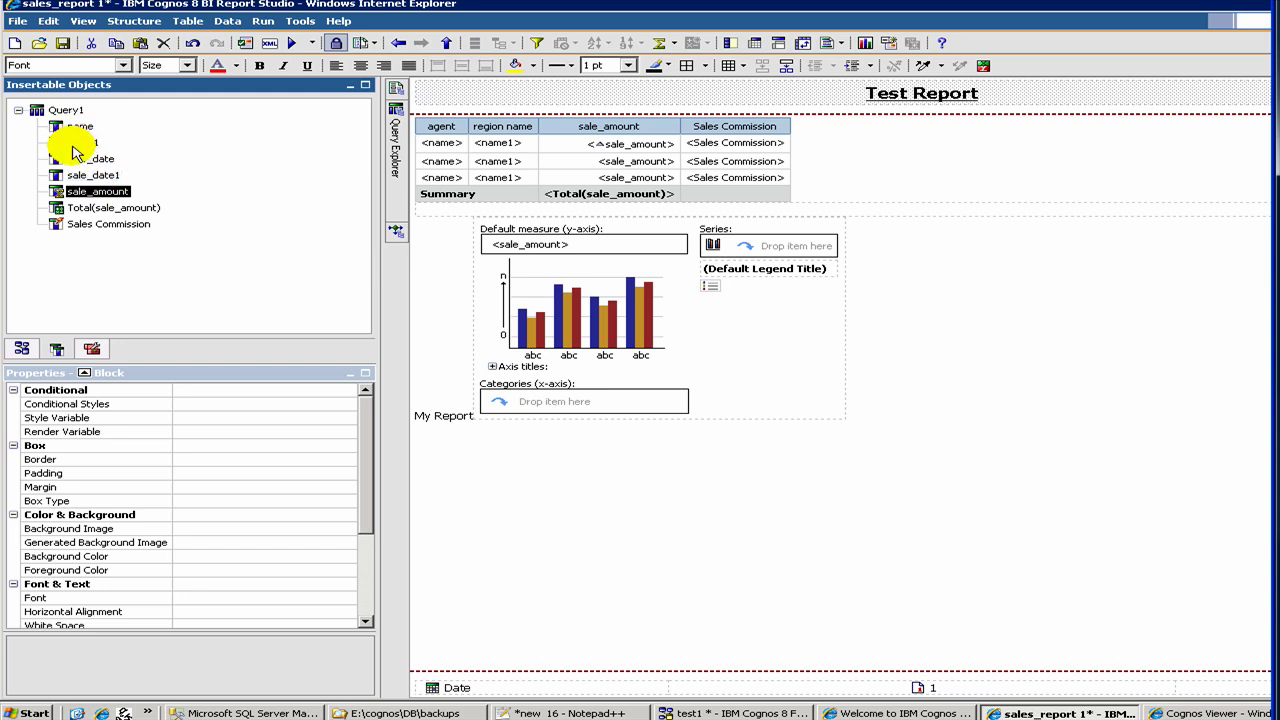
left_click_drag(78, 147, 537, 402)
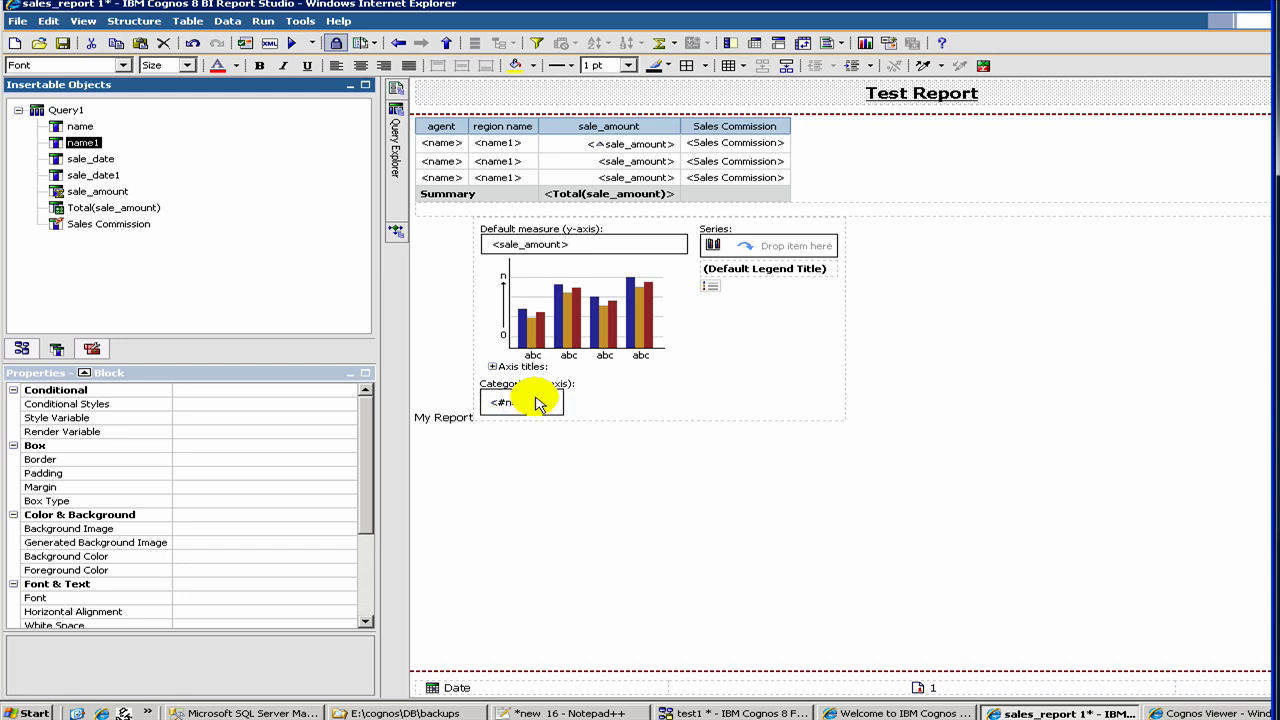
Run sales_report 1 to view the commission list and sale_amount-by-region chart
left_click(300, 45)
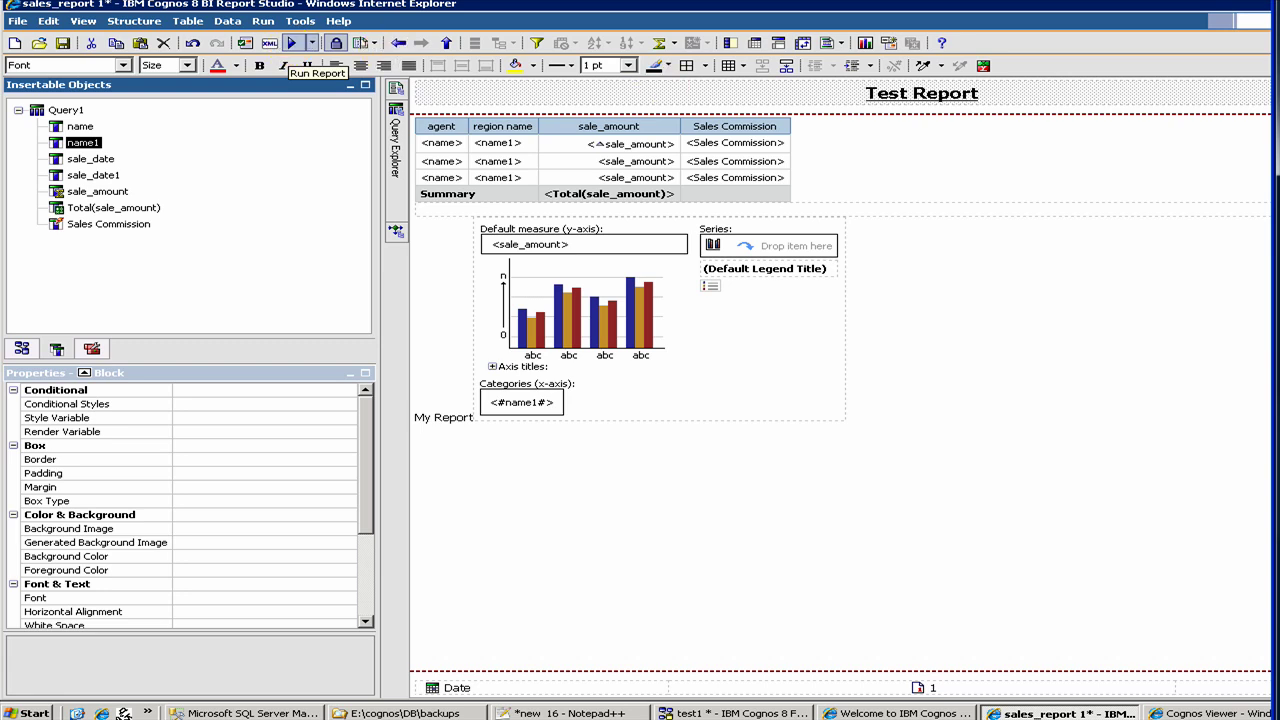